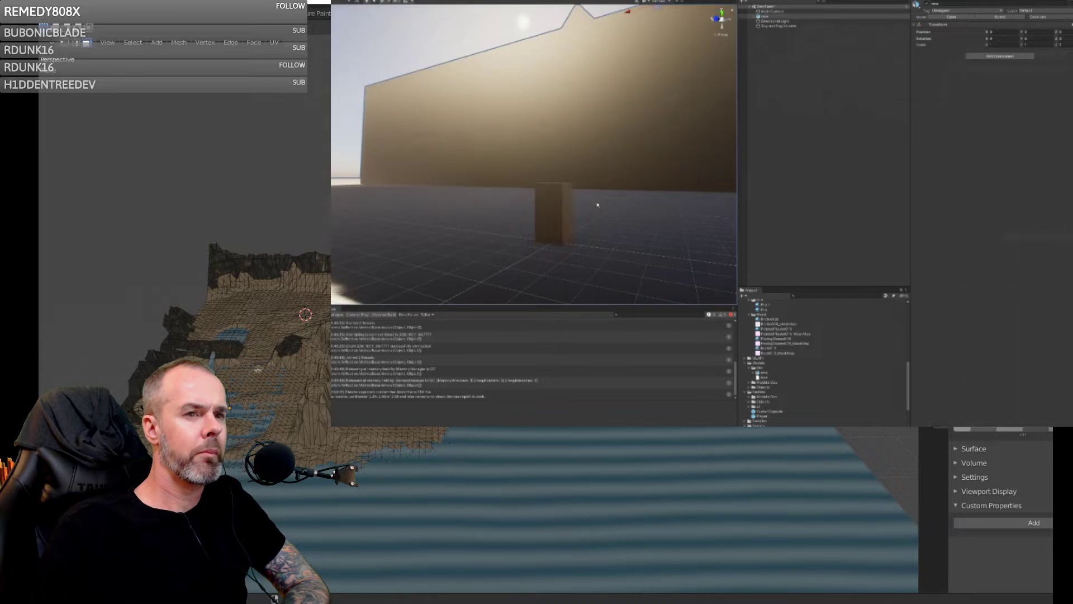
- Try rotating the directional light about its Z and Y axes, then undo the Y rotation
scroll(604, 205, "down", 5)
middle_click_drag(591, 146, 618, 221)
right_click_drag(598, 166, 608, 216)
middle_click_drag(608, 215, 479, 345)
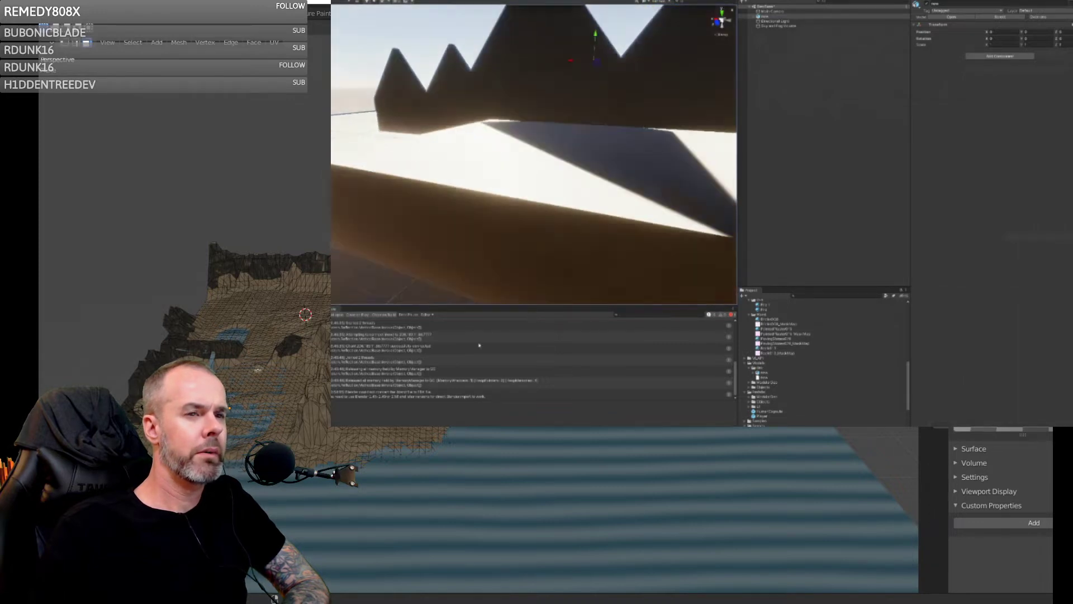
scroll(585, 235, "down", 6)
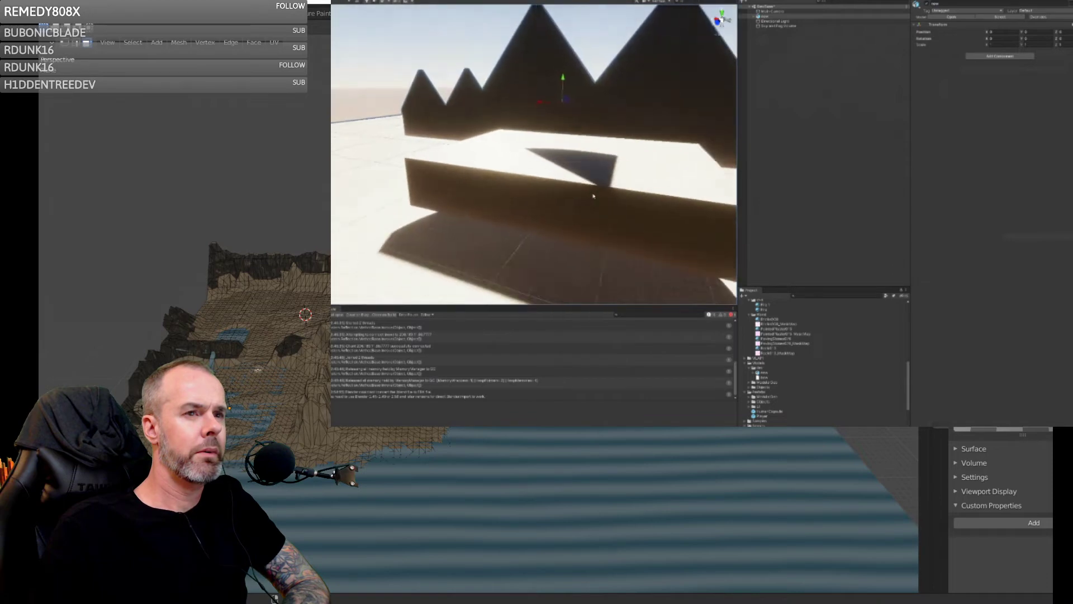
scroll(587, 203, "down", 3)
left_click(773, 21)
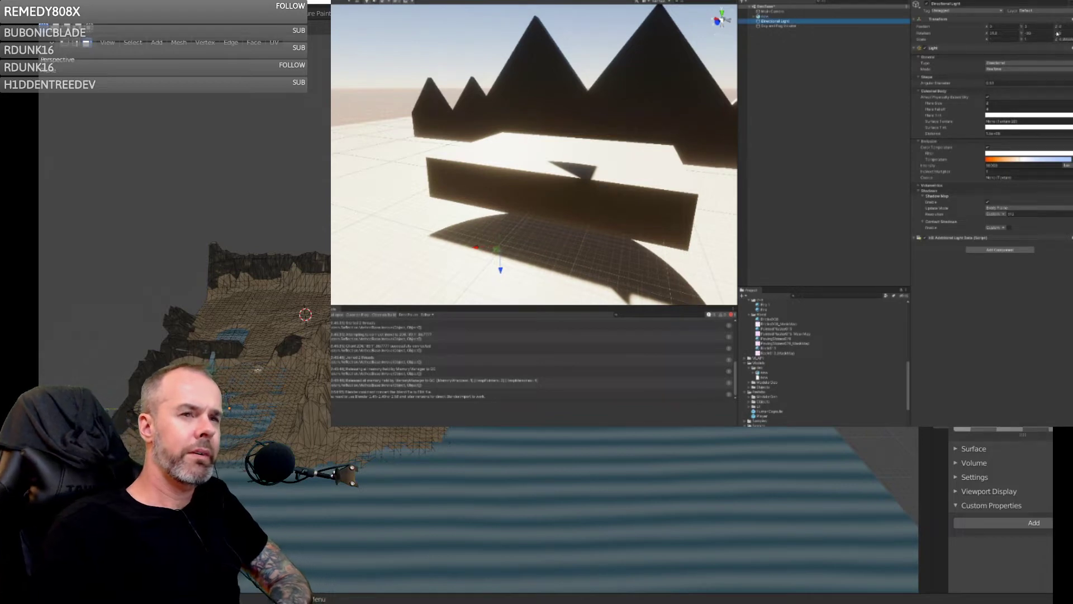
left_click_drag(1055, 33, 566, 37)
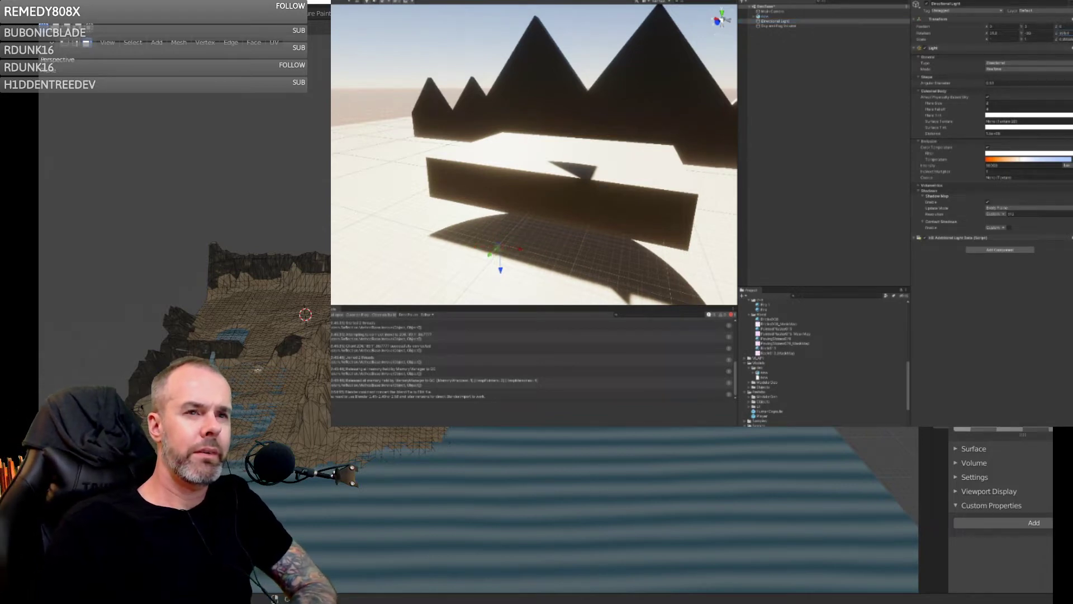
scroll(482, 147, "down", 10)
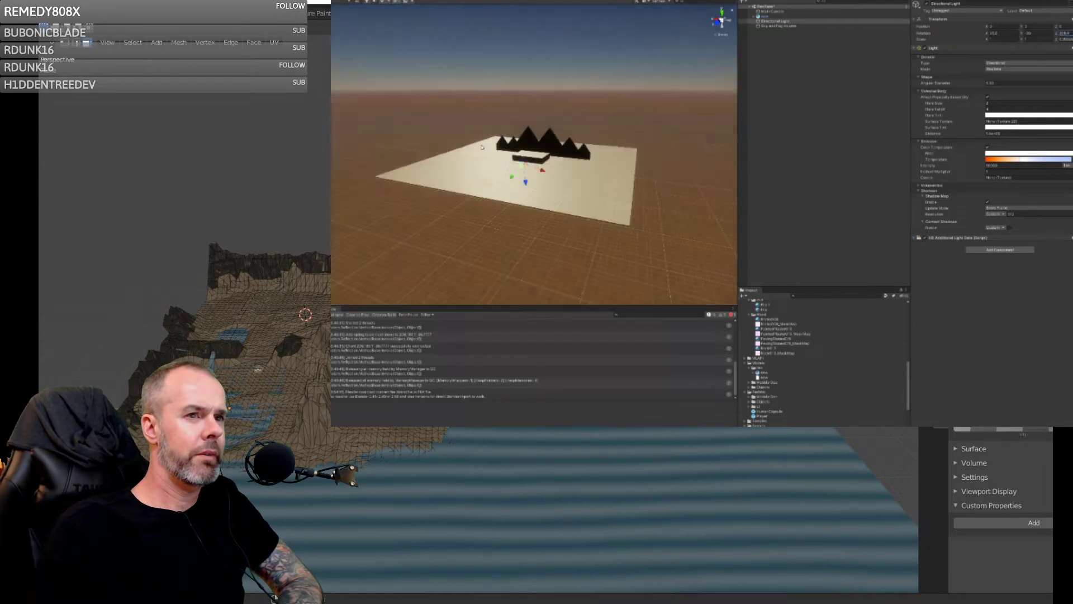
scroll(520, 133, "up", 3)
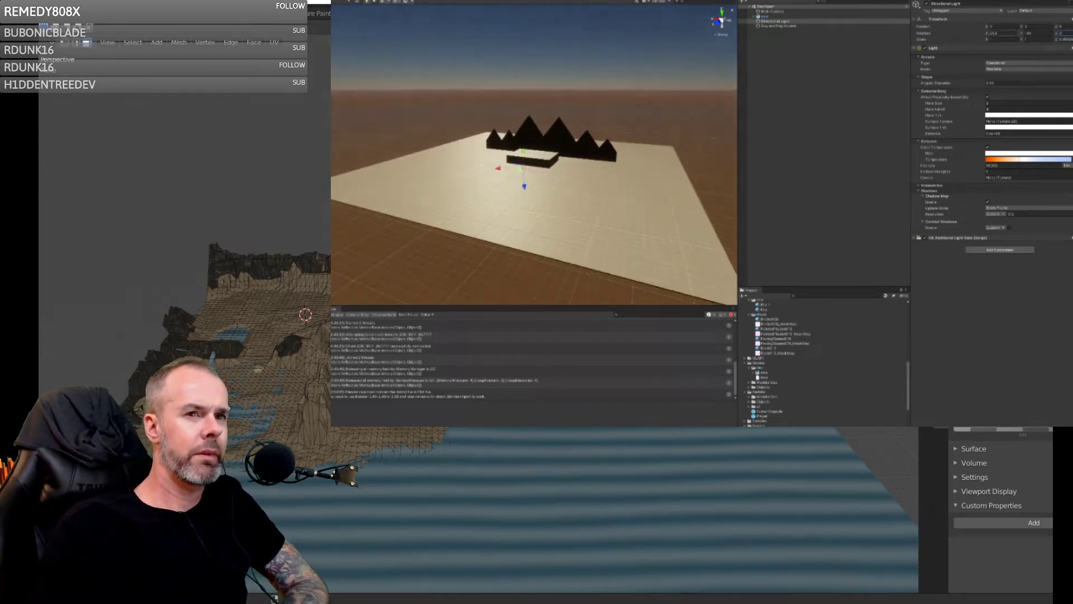
mouse_move(1032, 33)
left_mouse_down()
mouse_move(407, 34)
mouse_move(809, 51)
mouse_move(398, 61)
mouse_move(506, 136)
mouse_move(836, 148)
left_mouse_up()
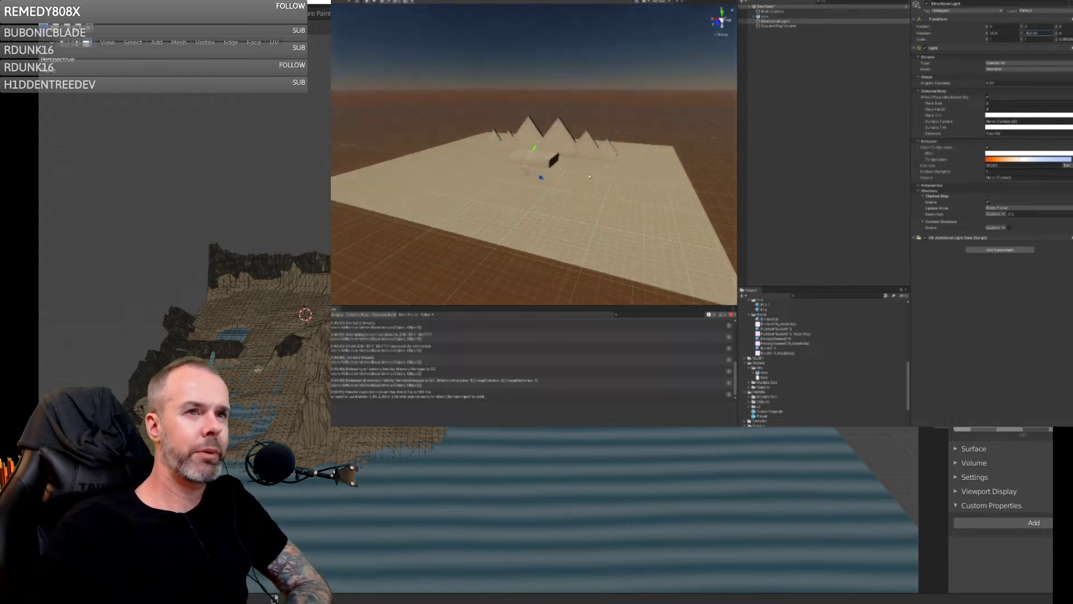
key("ctrl+z")
- Rotate the directional light about Y and reduce its X rotation to bring the sun low behind the mountain peaks
right_click_drag(589, 176, 1066, 76)
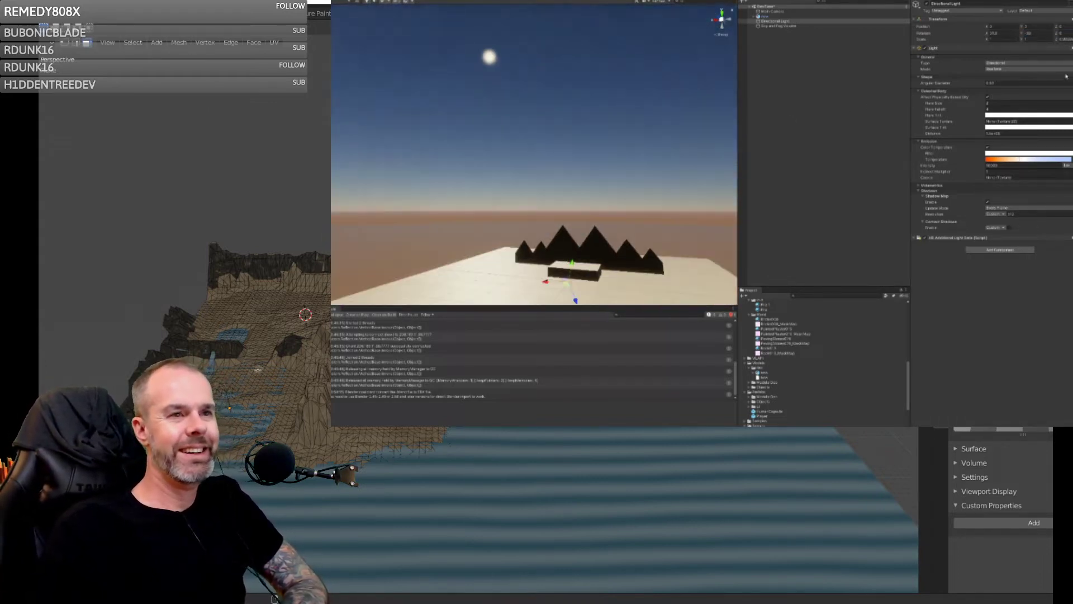
left_click_drag(1023, 34, 1066, 34)
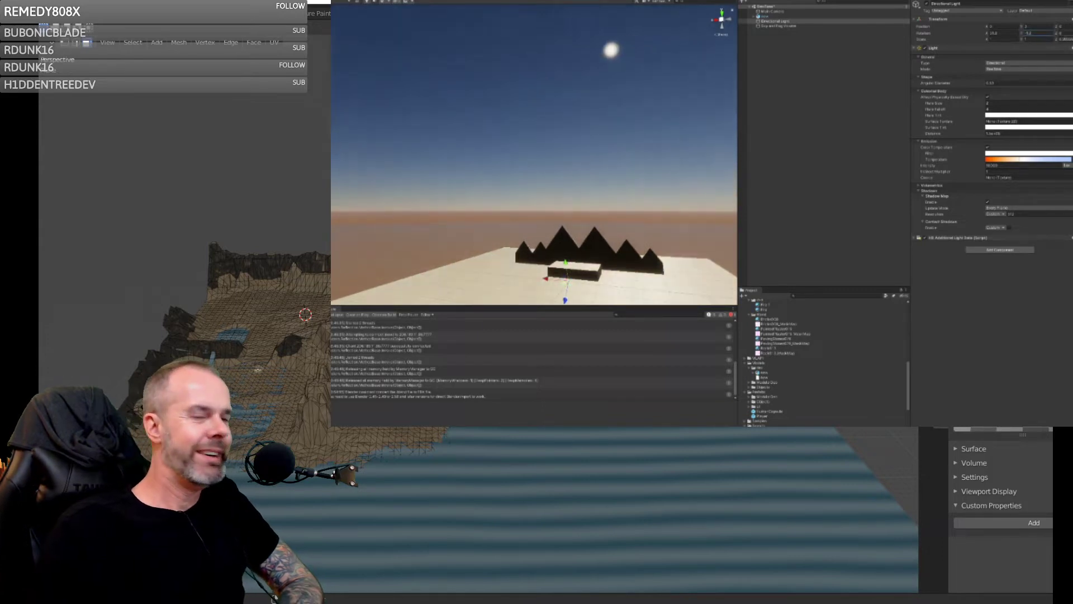
left_click_drag(988, 33, 938, 39)
mouse_move(673, 189)
right_mouse_down()
mouse_move(680, 204)
mouse_move(670, 198)
mouse_move(670, 210)
right_mouse_up()
scroll(670, 199, "up", 1)
scroll(670, 201, "up", 2)
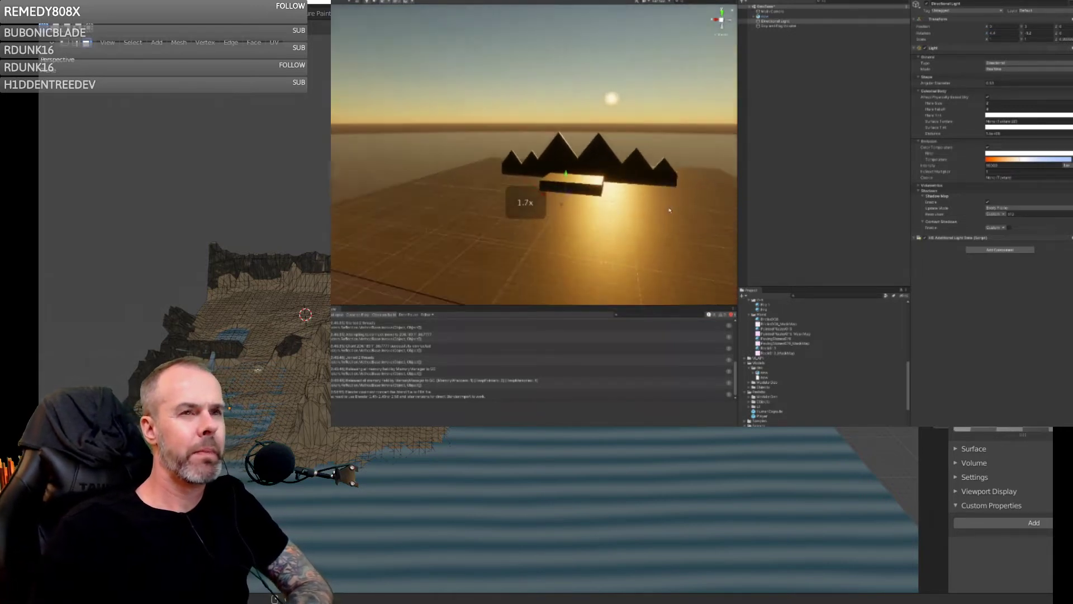
right_click_drag(566, 152, 594, 162)
scroll(572, 174, "up", 1)
key("w")
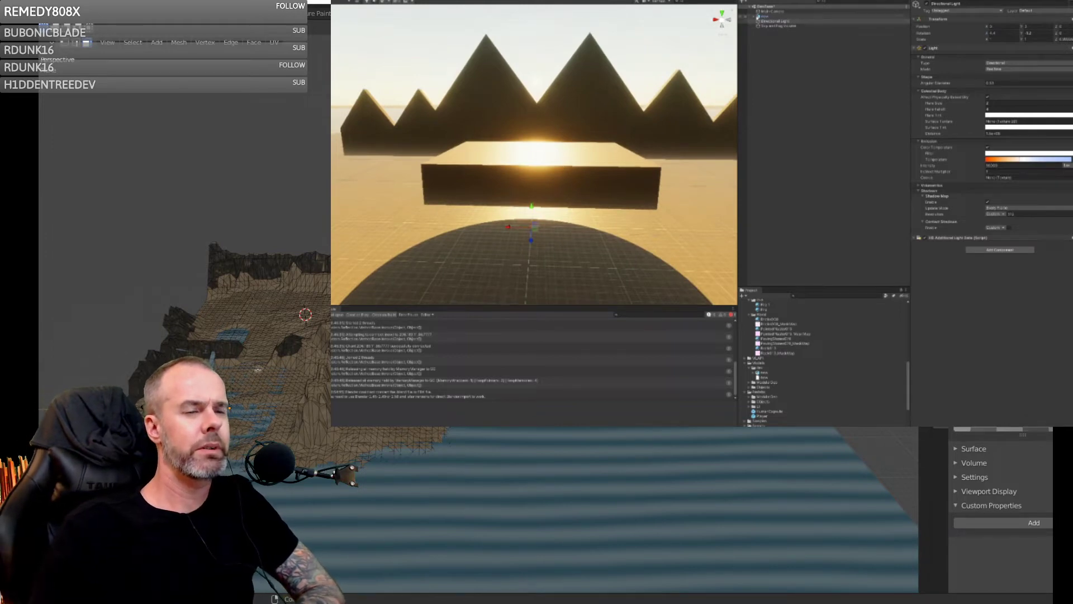
- Frame the mountain model at ground level and try a lower X rotation on the directional light
double_click(760, 16)
mouse_move(543, 147)
right_mouse_down()
mouse_move(543, 159)
mouse_move(547, 133)
right_mouse_up()
key("w")
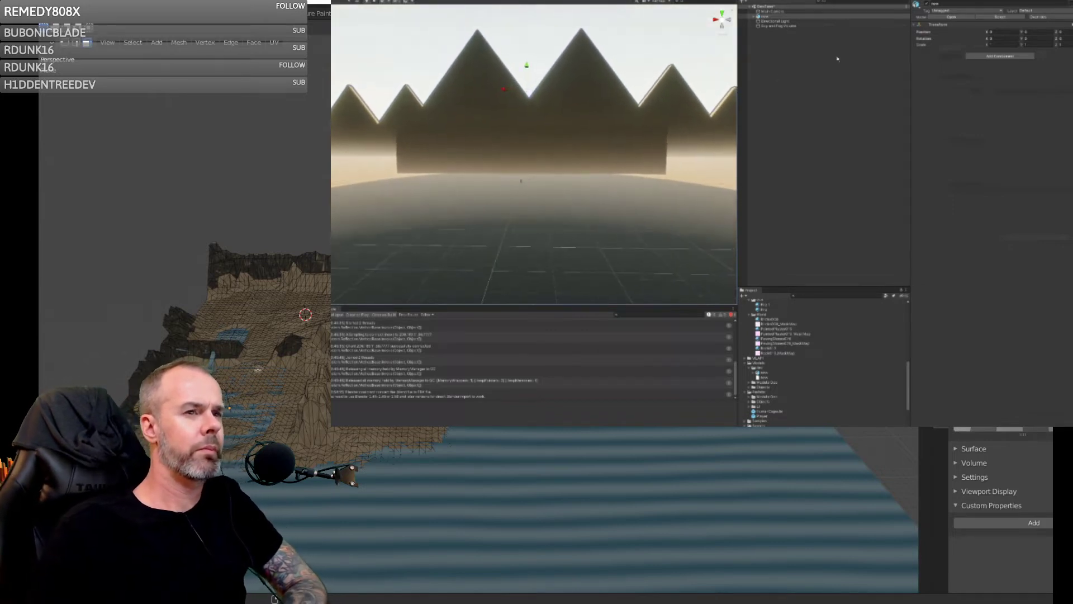
left_click(774, 21)
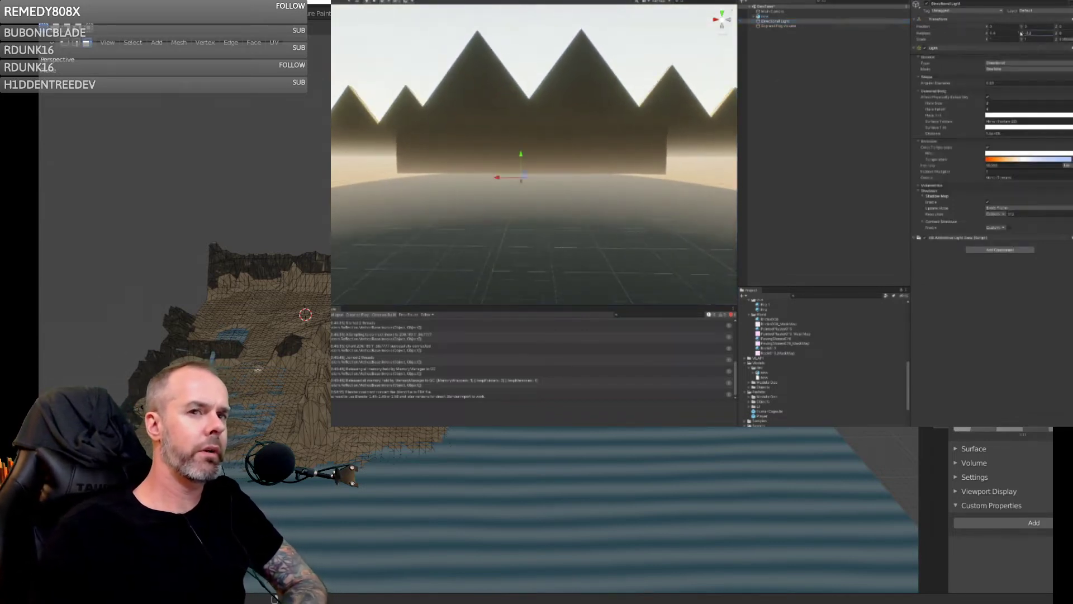
left_click_drag(1009, 33, 1015, 31)
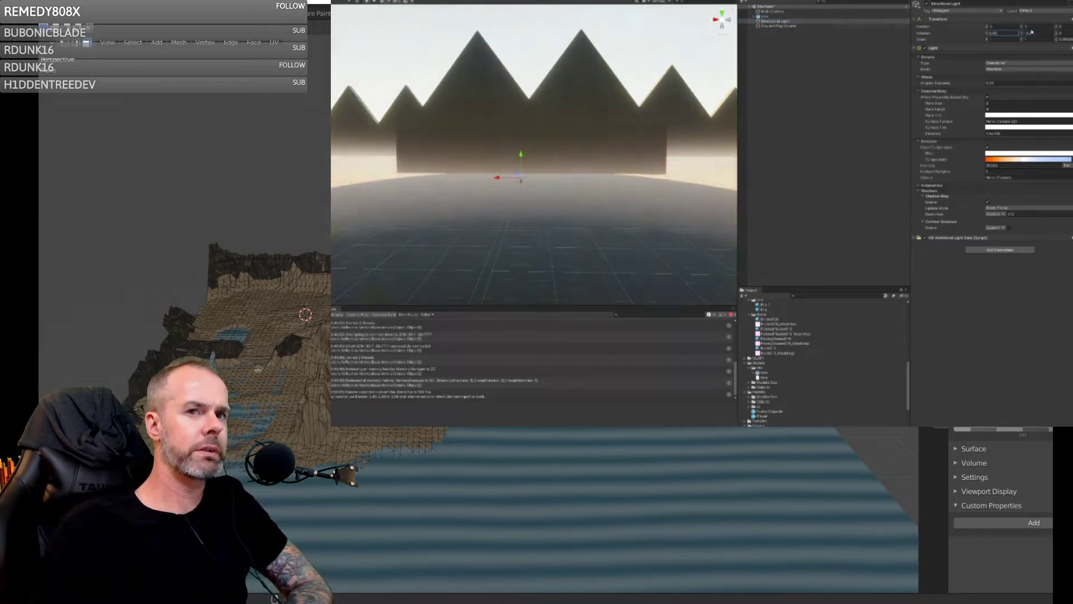
type("4.5")
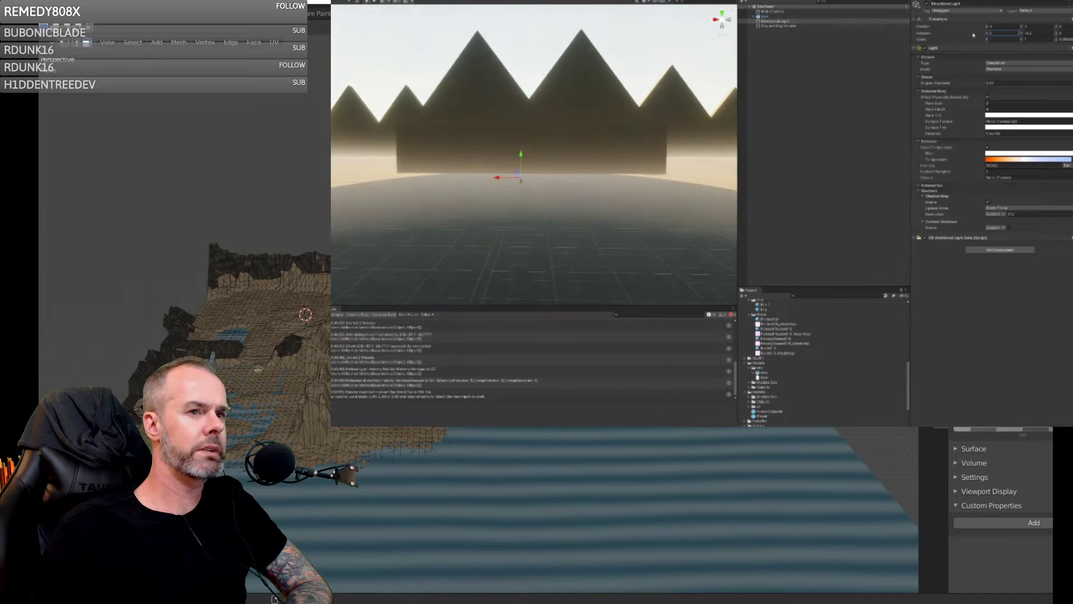
right_click_drag(723, 108, 738, 43)
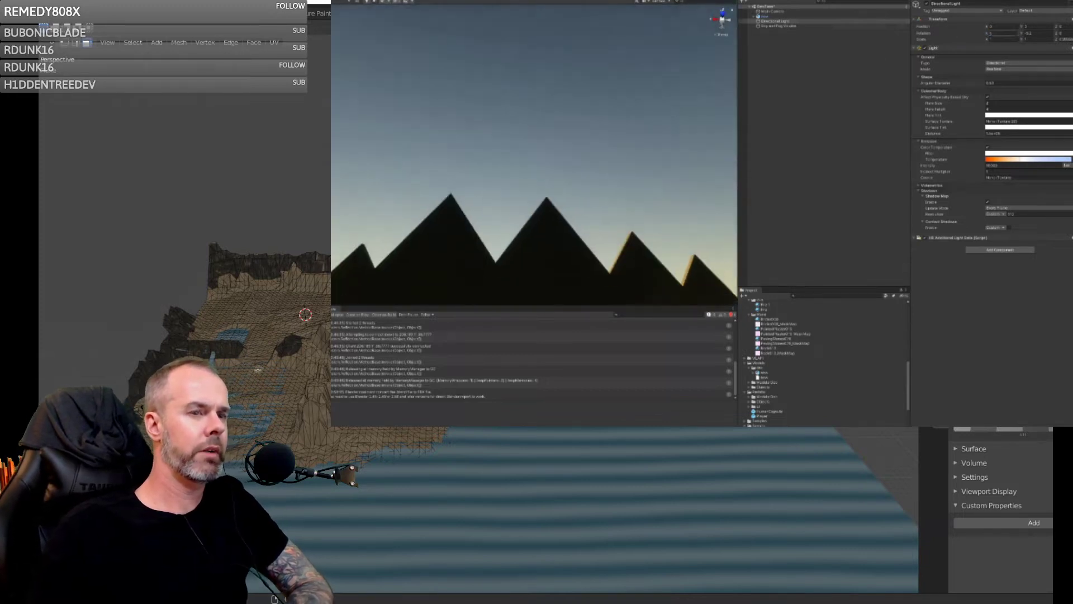
- Adjust the directional light's X and Y rotation to place the sun in the notch between the two tallest peaks
left_click_drag(988, 33, 1059, 33)
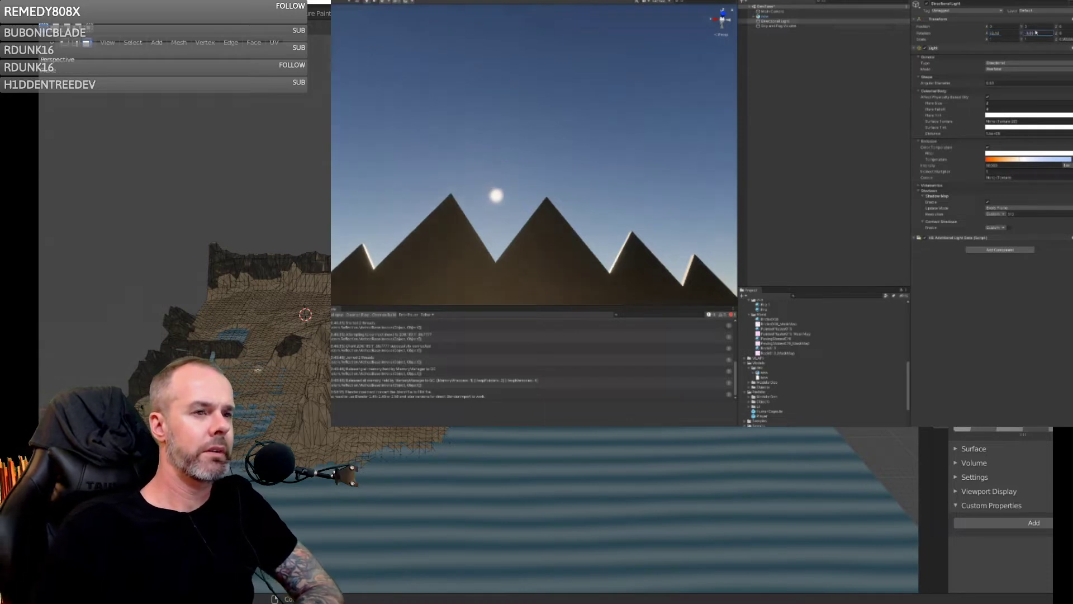
key("f")
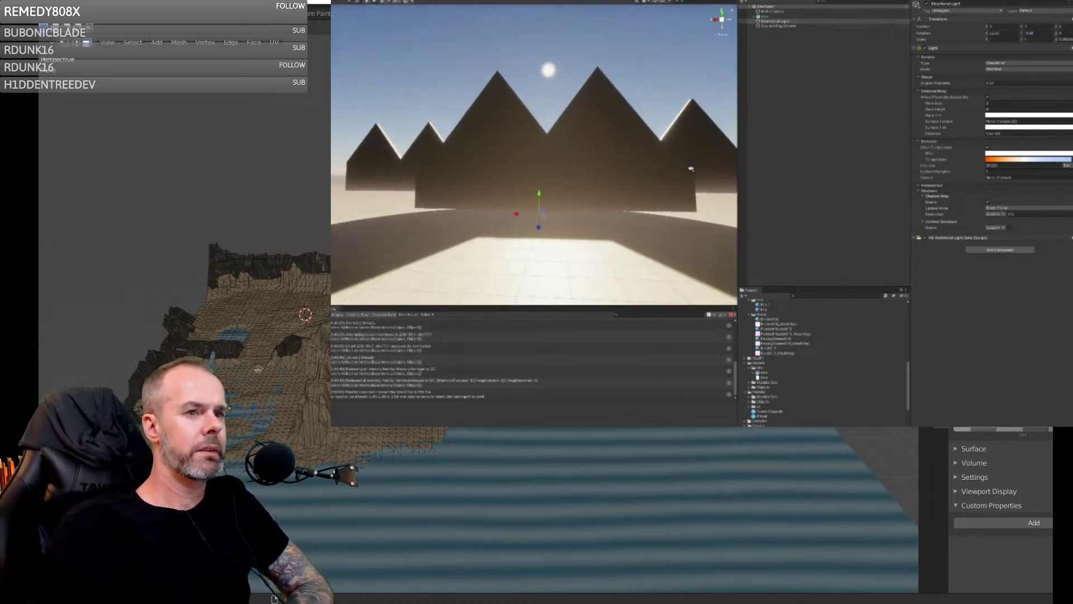
left_click_drag(985, 33, 1020, 33)
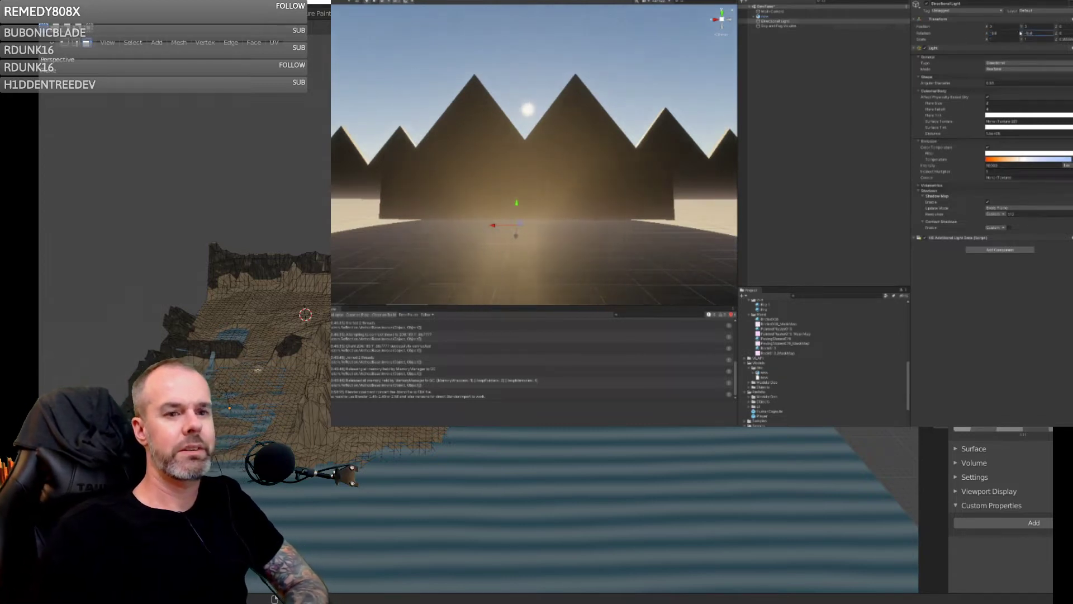
- Adjust the directional light's celestial body Flare Size and Flare Falloff to give the sun a wide, soft glow
left_click(772, 16)
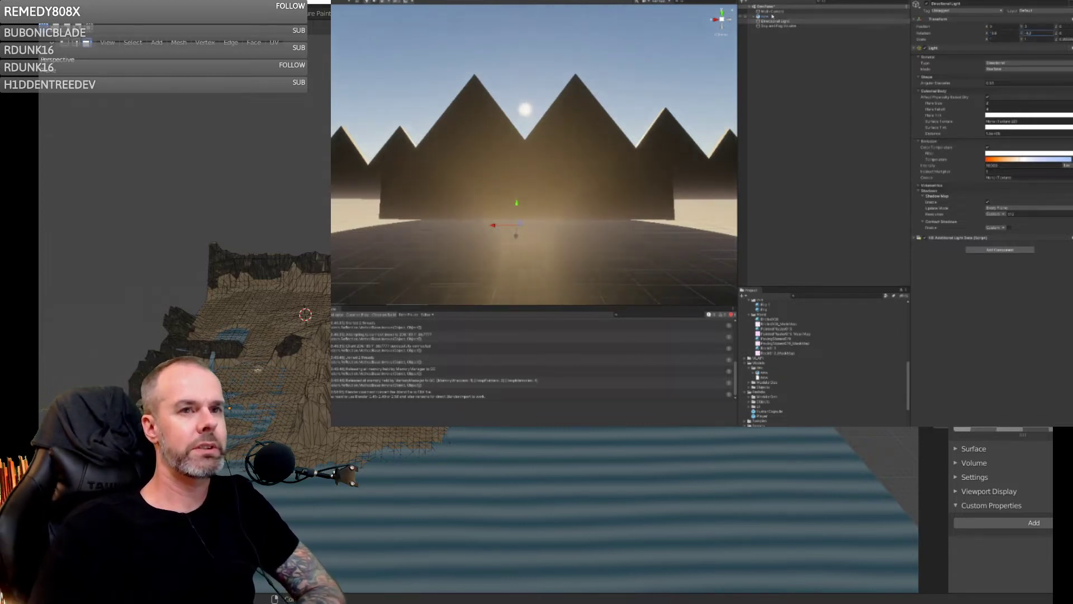
left_click(794, 22)
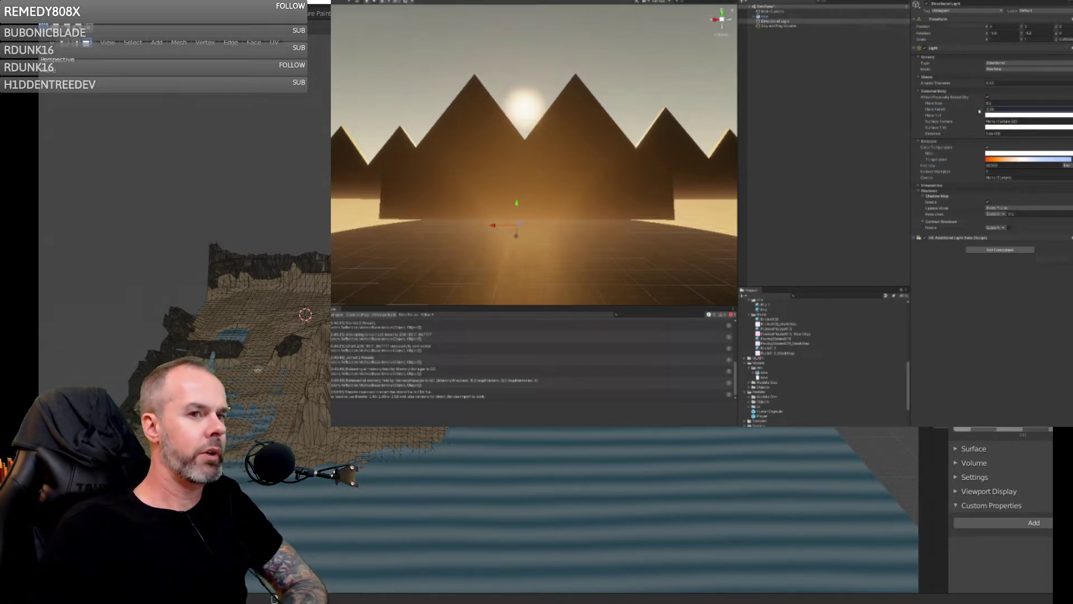
mouse_move(978, 112)
left_mouse_down()
mouse_move(966, 112)
mouse_move(984, 113)
left_mouse_up()
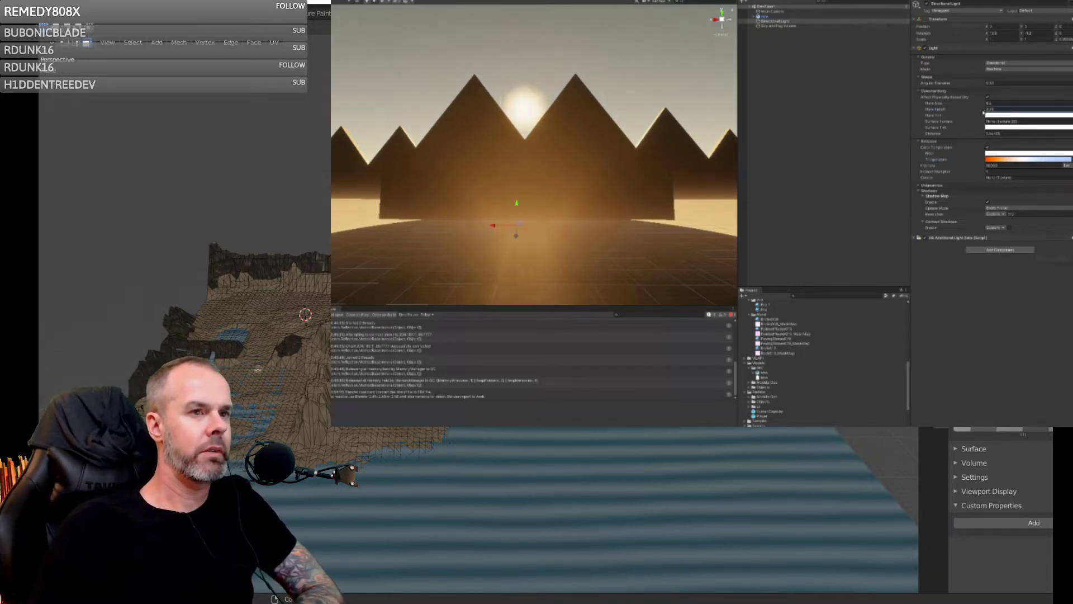
left_click(982, 103)
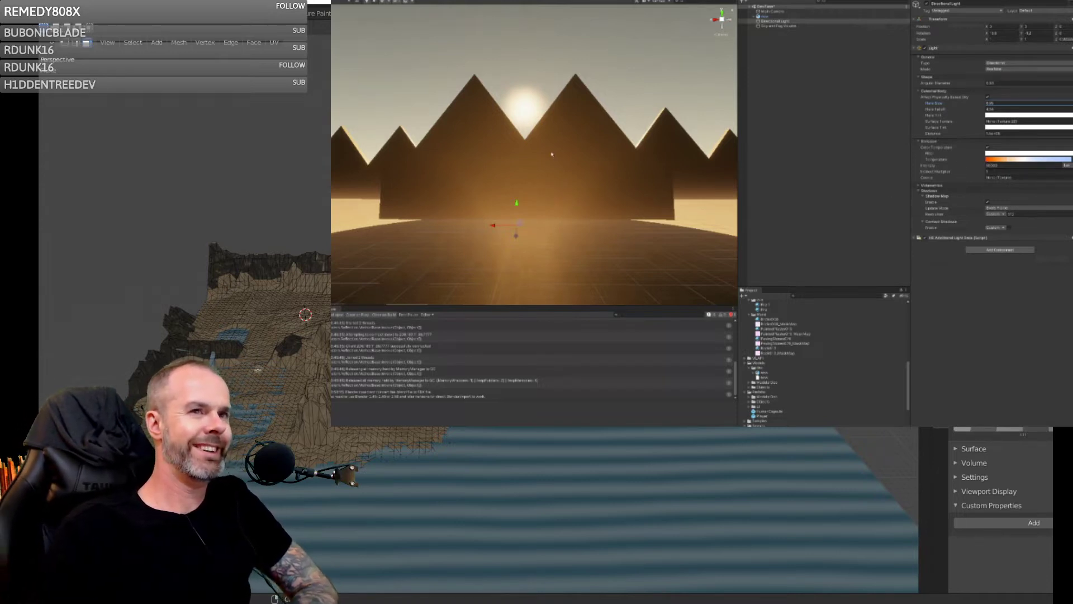
mouse_move(551, 154)
right_mouse_down()
mouse_move(530, 154)
mouse_move(663, 161)
mouse_move(557, 166)
right_mouse_up()
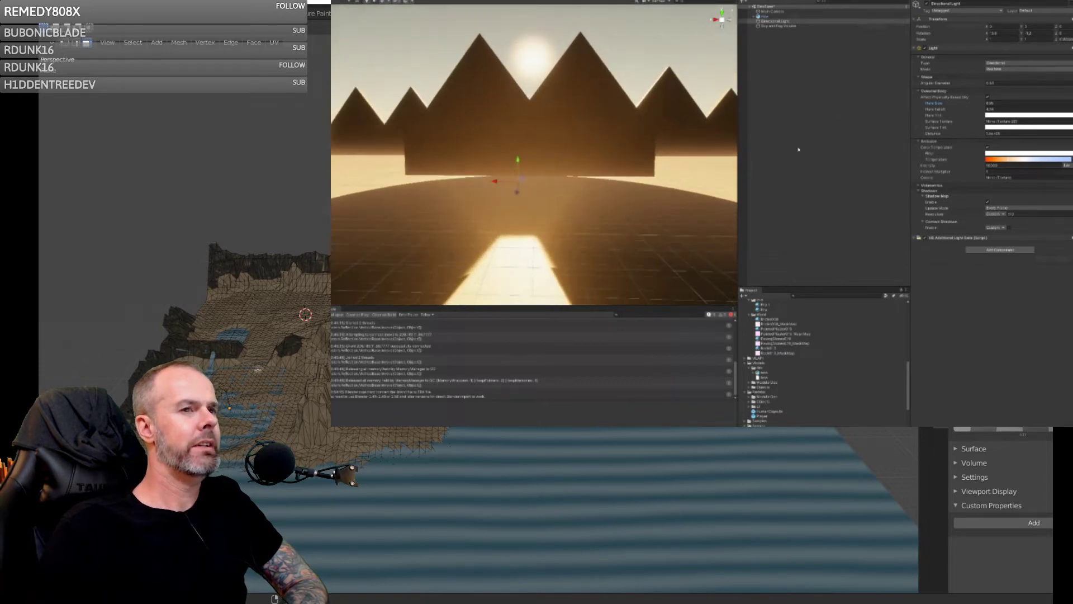
- Open the scene's lighting settings and switch the lightmapper to Progressive GPU (Preview)
left_click(590, 230)
left_click(585, 161)
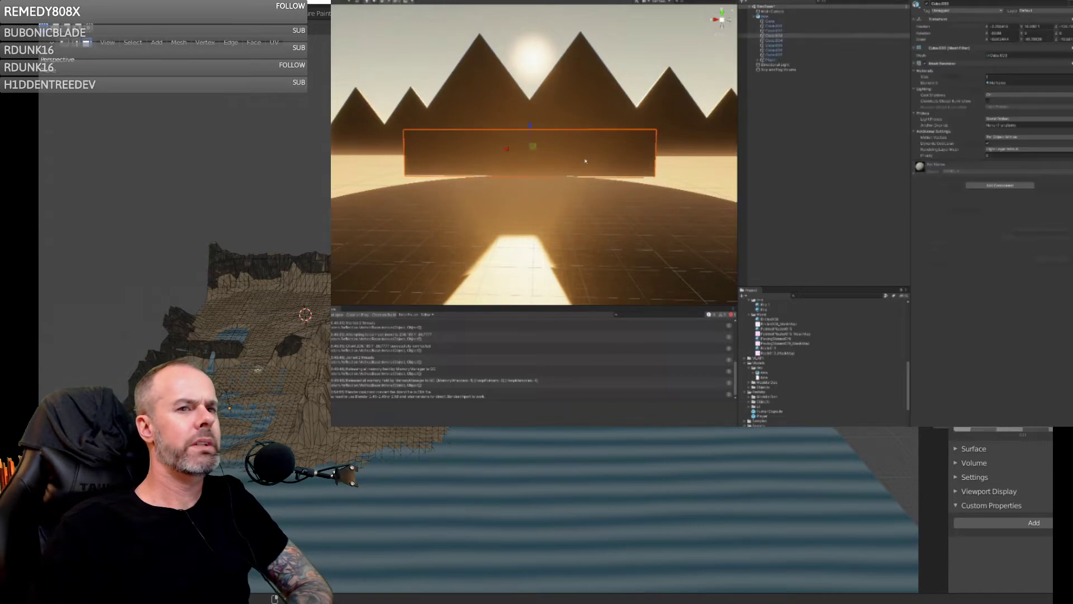
left_click(599, 188)
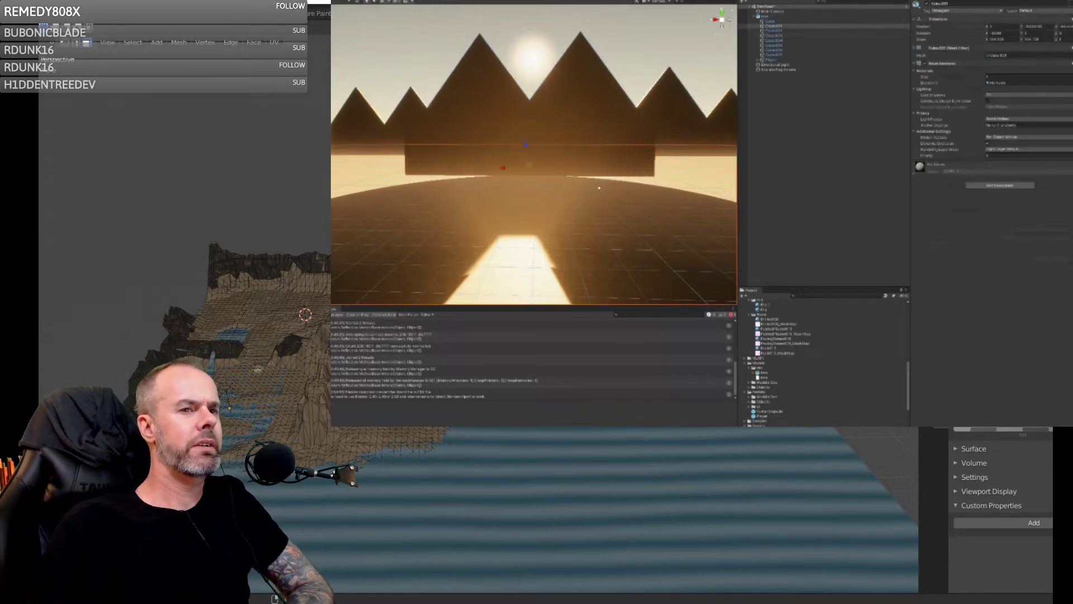
left_click(627, 104)
left_click(785, 0)
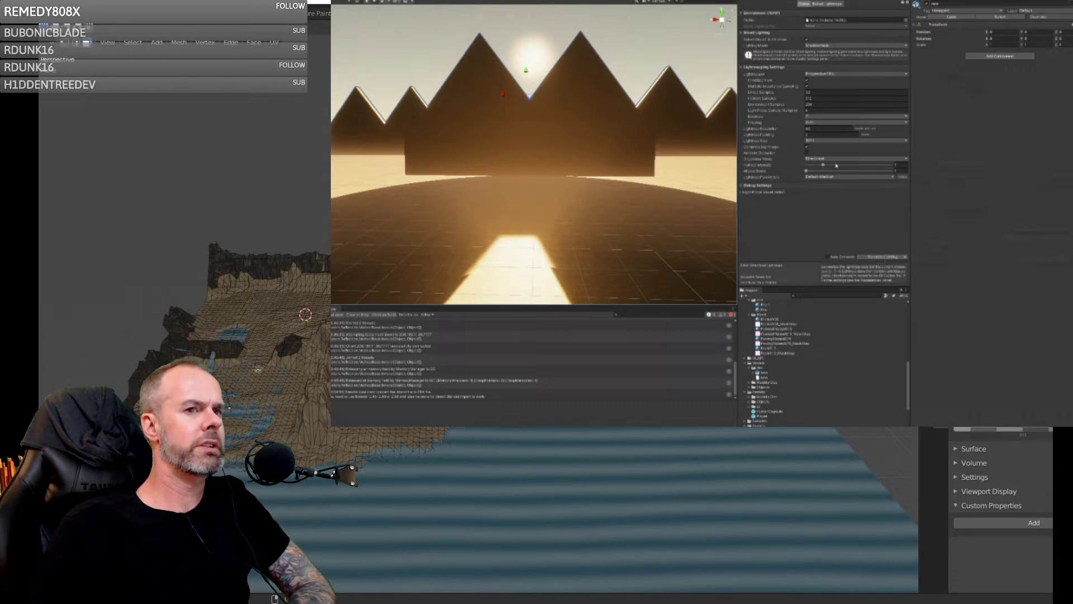
left_click(827, 74)
left_click(837, 94)
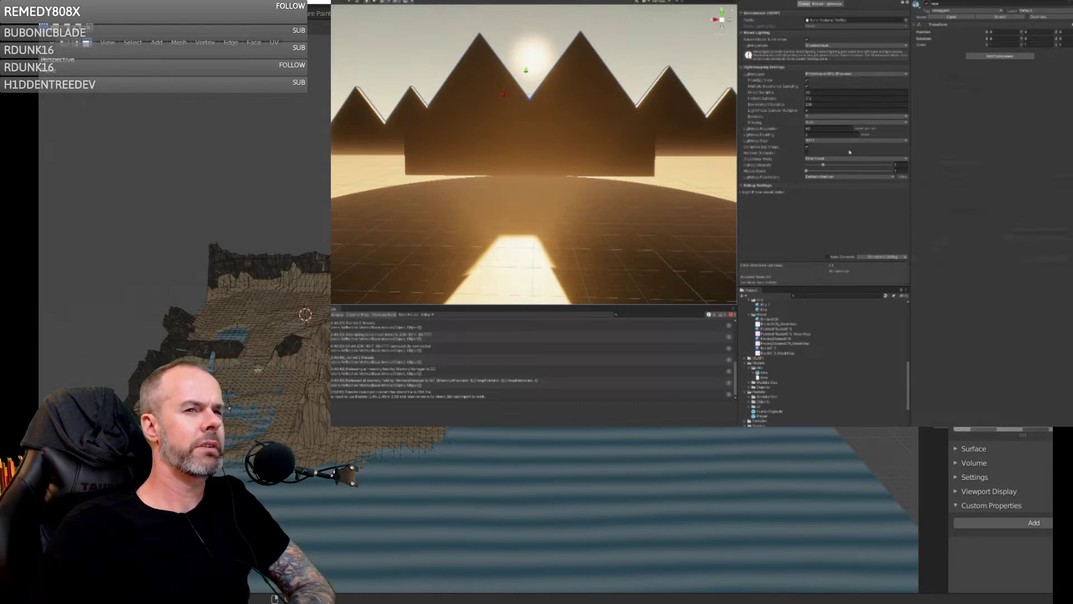
- Switch to Blender, open the slab in front of the peaks for mesh editing, and place the 3D cursor on its top face
key("alt+Tab")
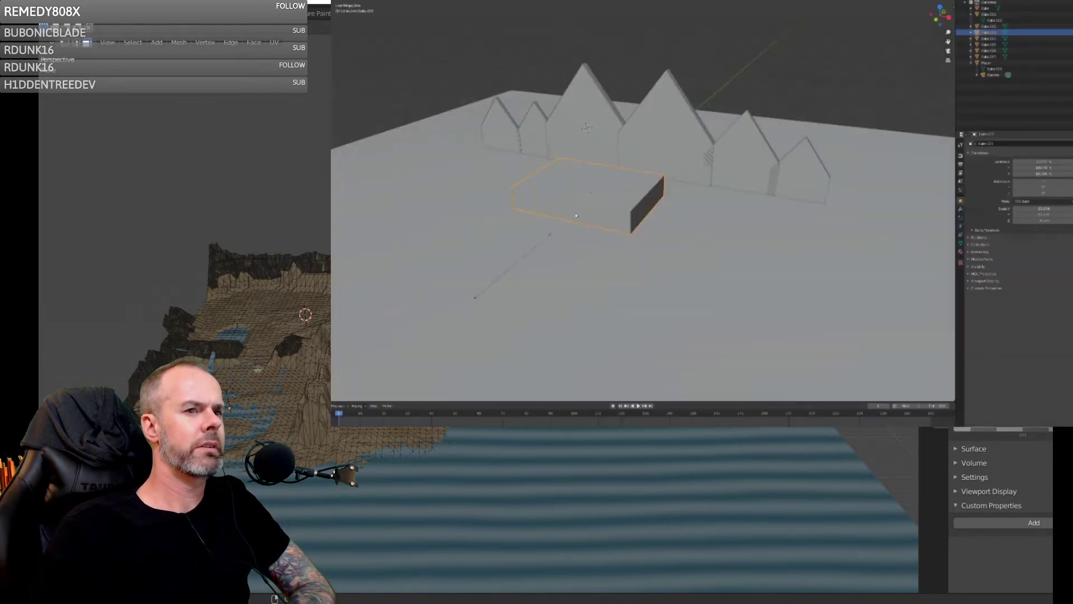
right_click(602, 208)
right_click(604, 183)
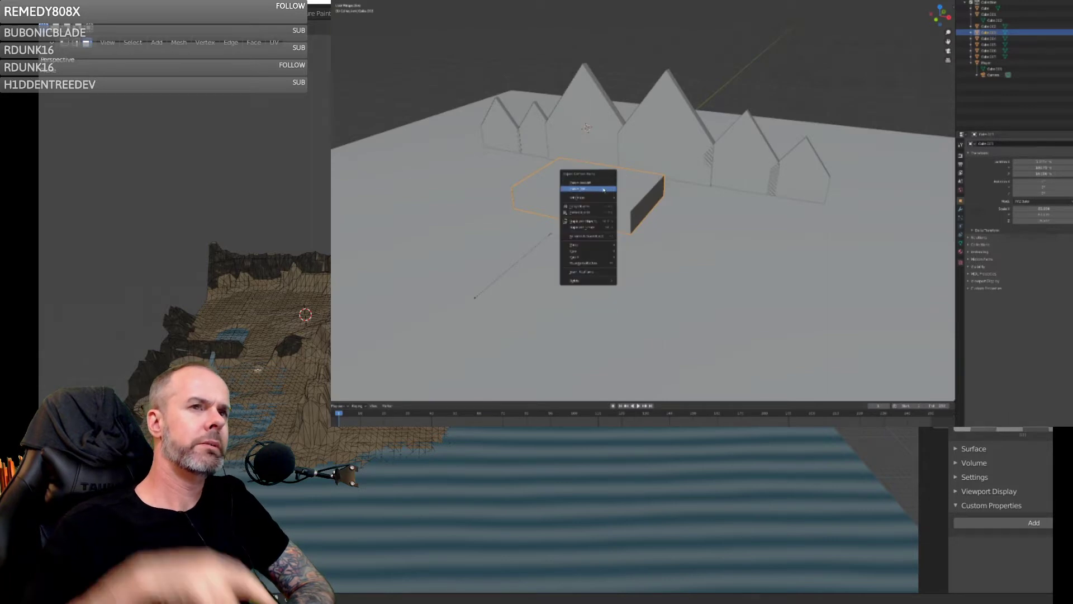
scroll(594, 173, "up", 8)
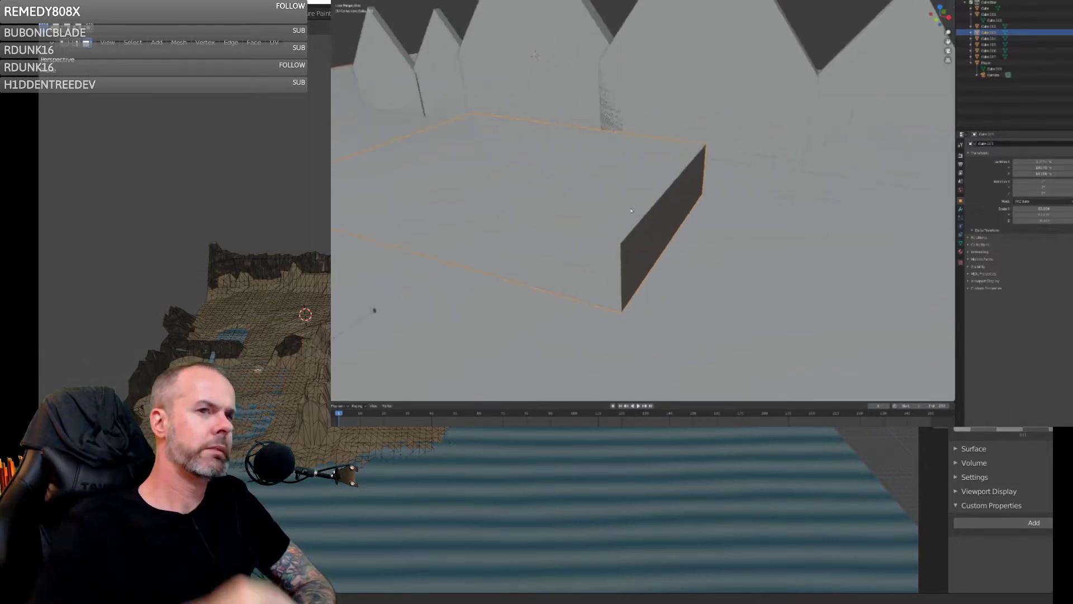
left_click(602, 197)
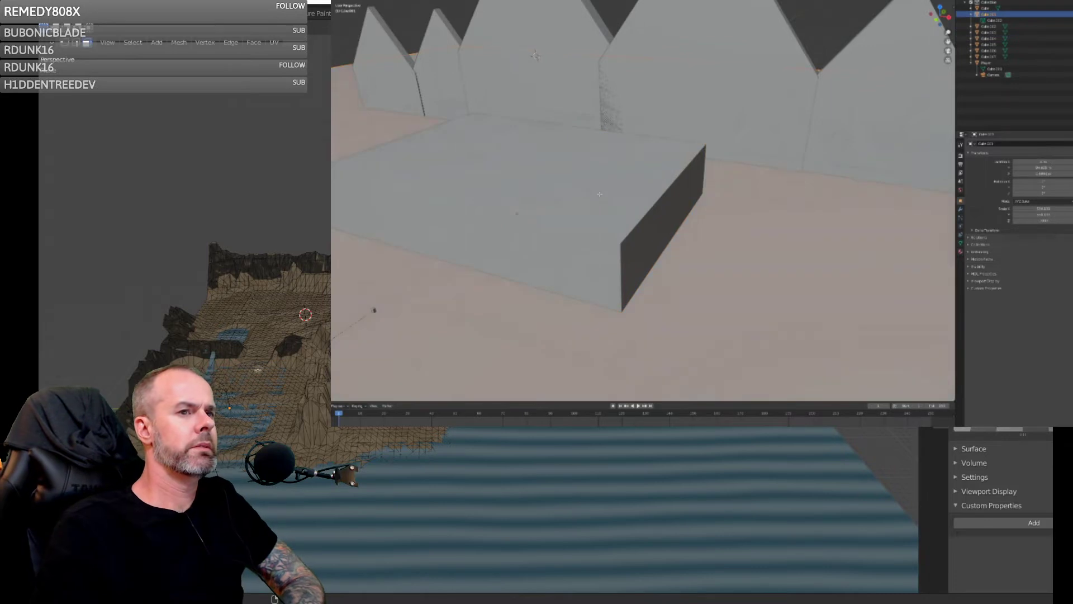
left_click(601, 194)
middle_click_drag(602, 194, 627, 198)
right_click(627, 198)
key("Escape")
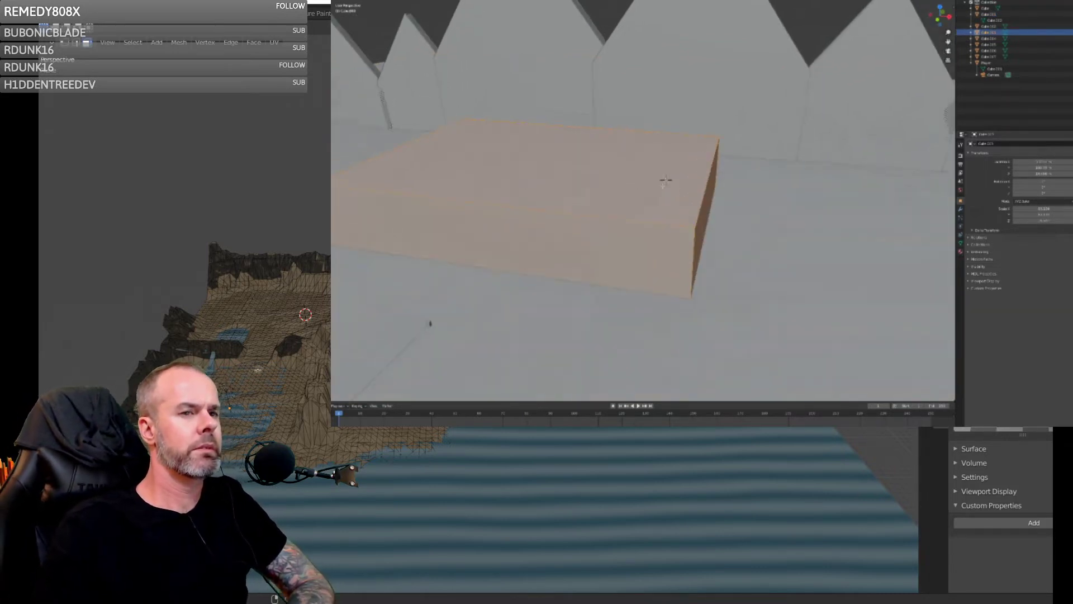
- Add a cube to the slab's mesh at the 3D cursor
key("shift+a")
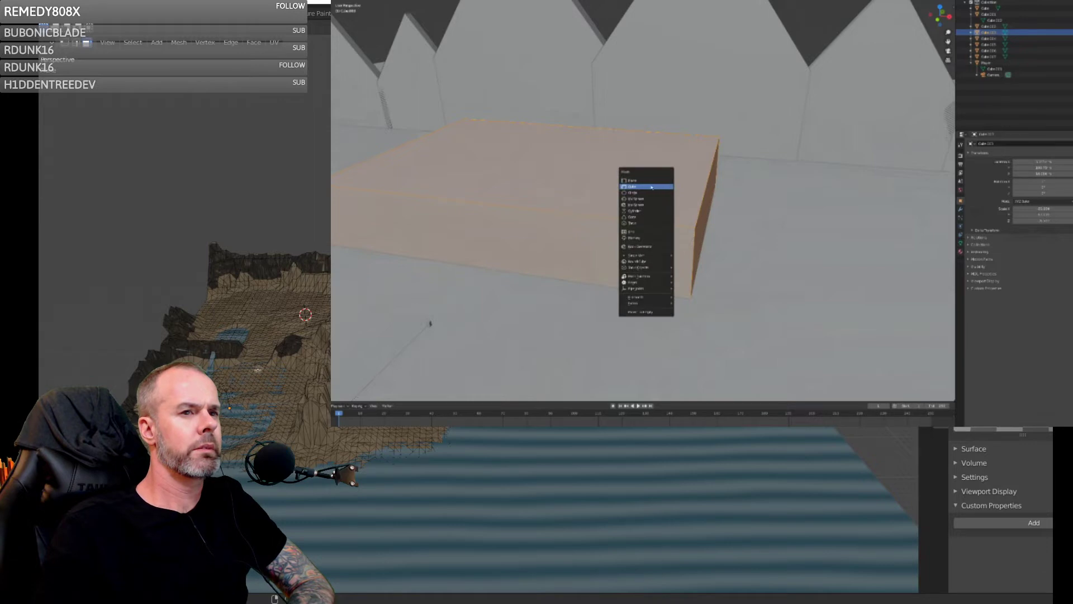
left_click(651, 187)
scroll(670, 178, "up", 4)
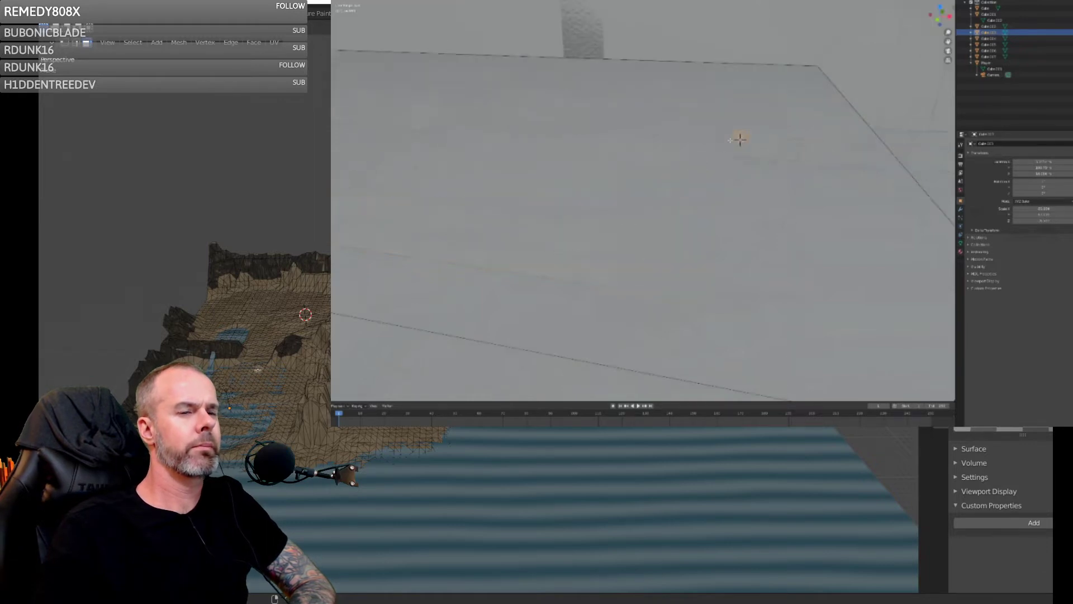
- Scale the thin upright block on the slab along Y into a thick pillar and leave mesh editing
scroll(740, 137, "down", 5)
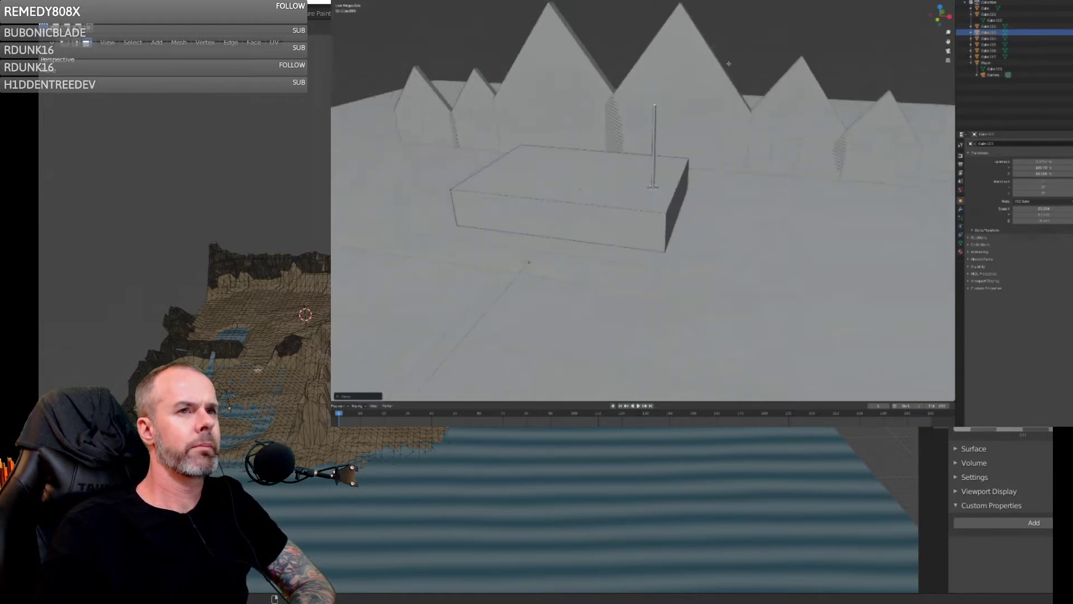
key("Tab")
key("Tab")
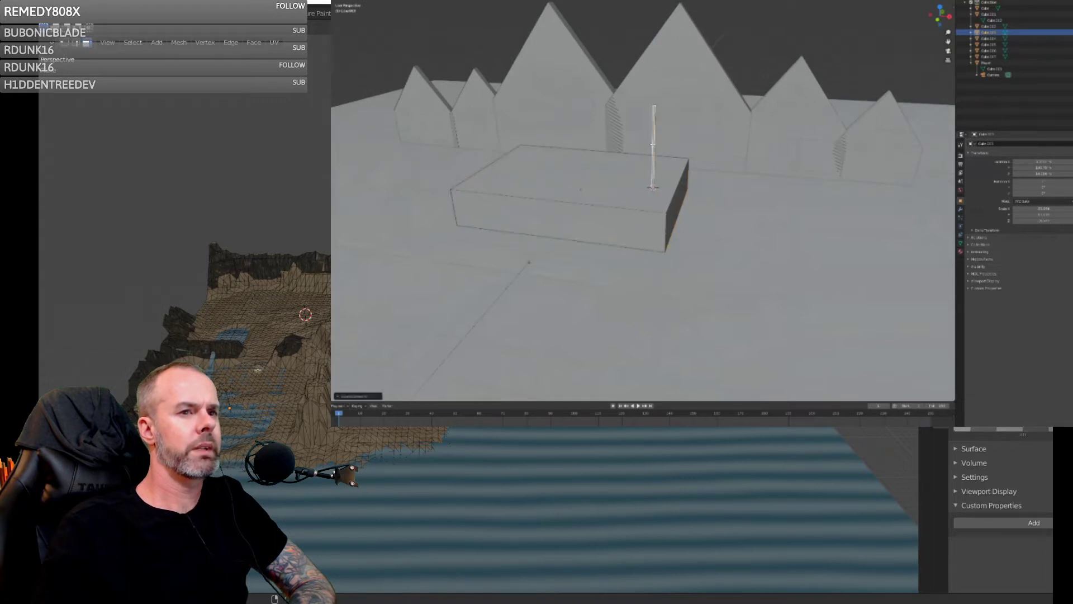
key("s")
key("y")
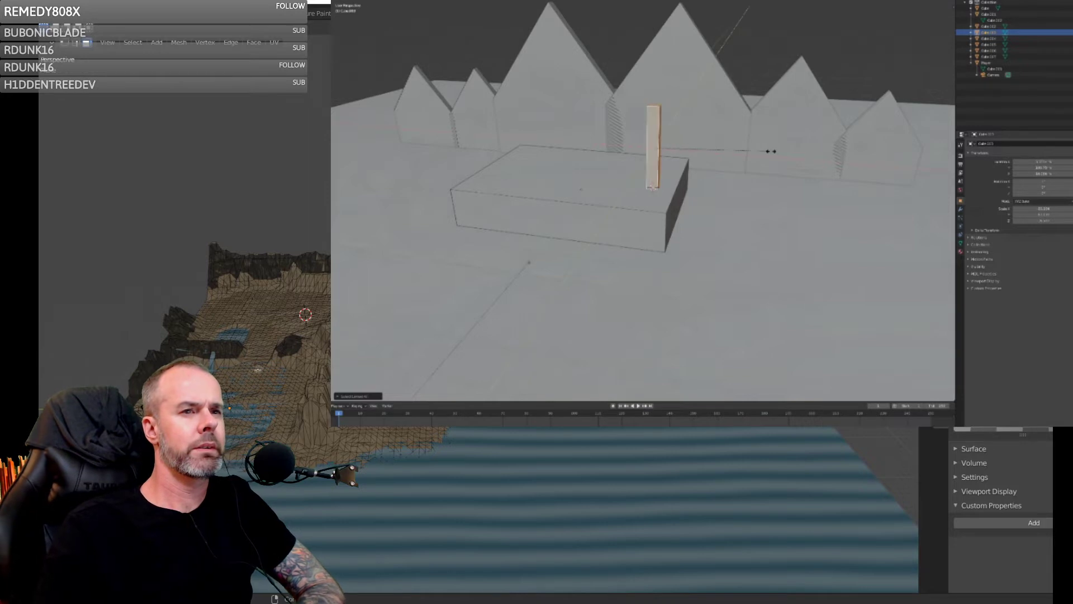
left_click(777, 175)
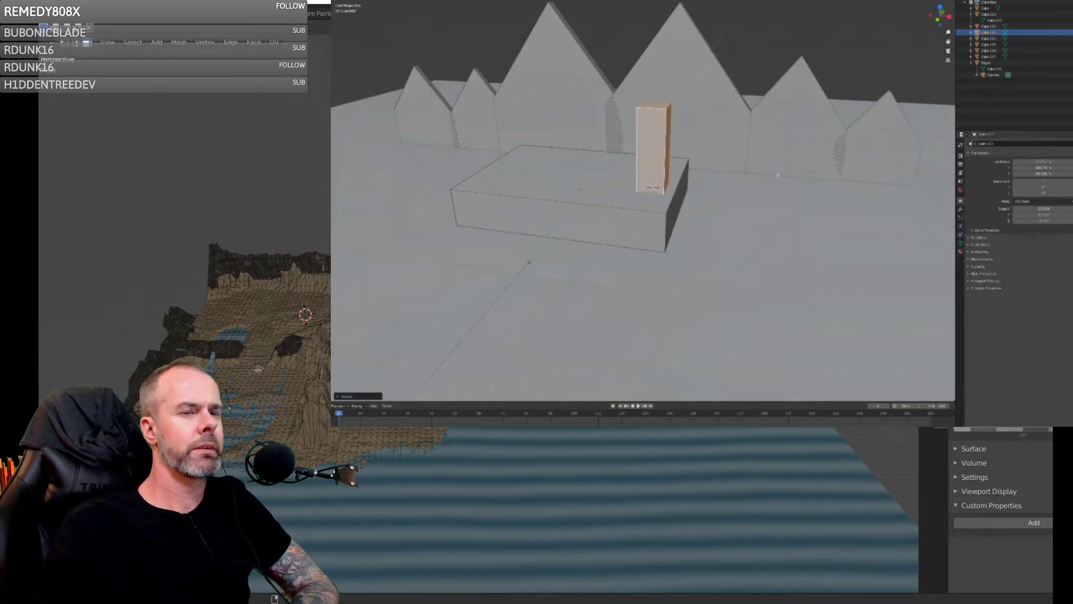
key("Tab")
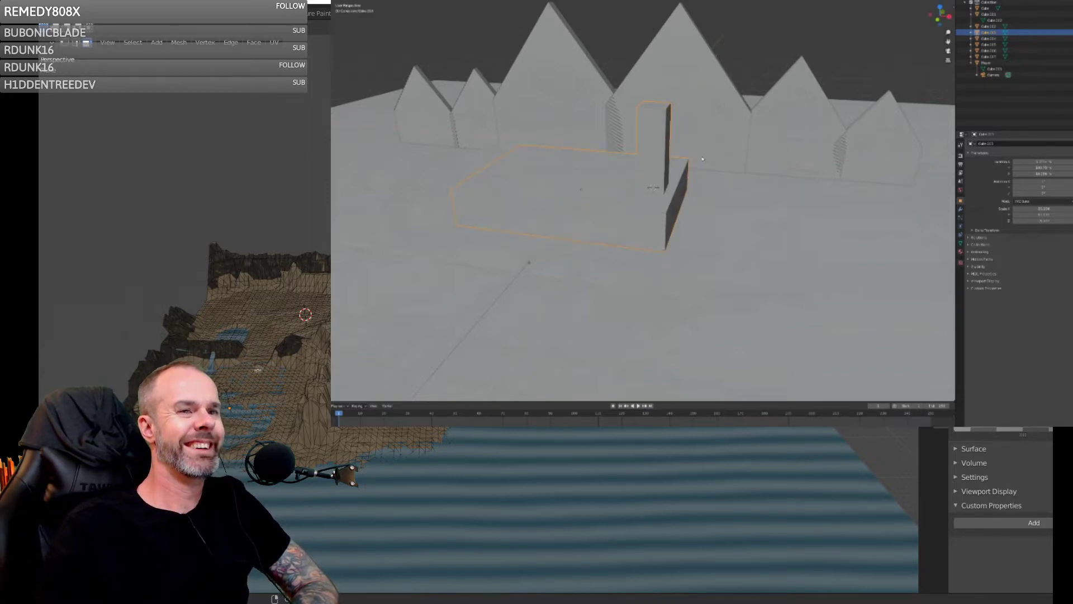
- Switch to Unity to examine the new pillar in the lit scene, and return to Blender
key("alt+Tab")
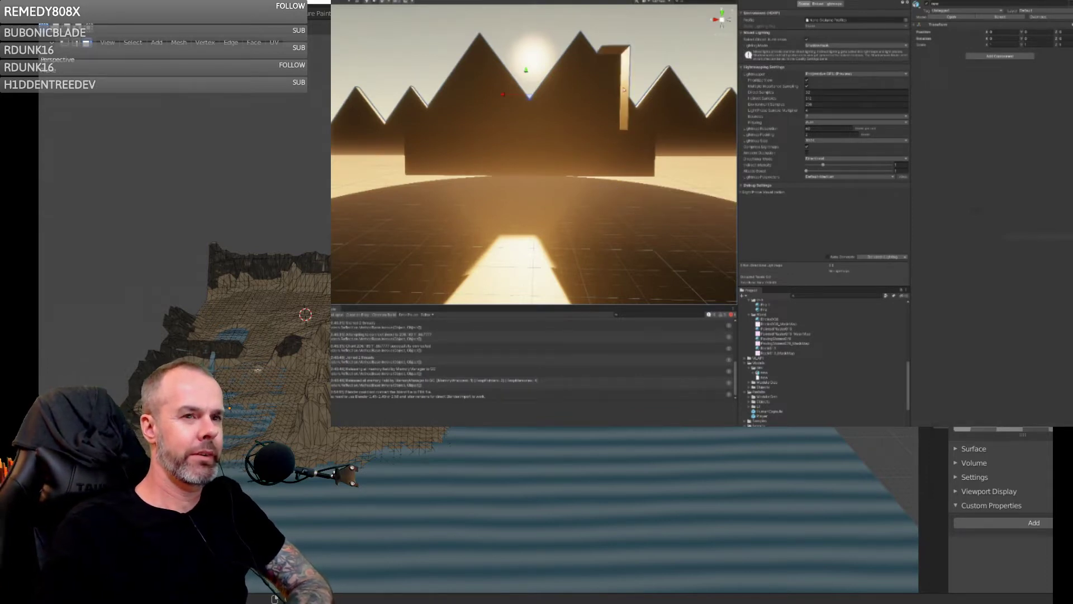
right_click_drag(583, 141, 613, 137)
key("w")
key("alt+Tab")
scroll(648, 162, "down", 5)
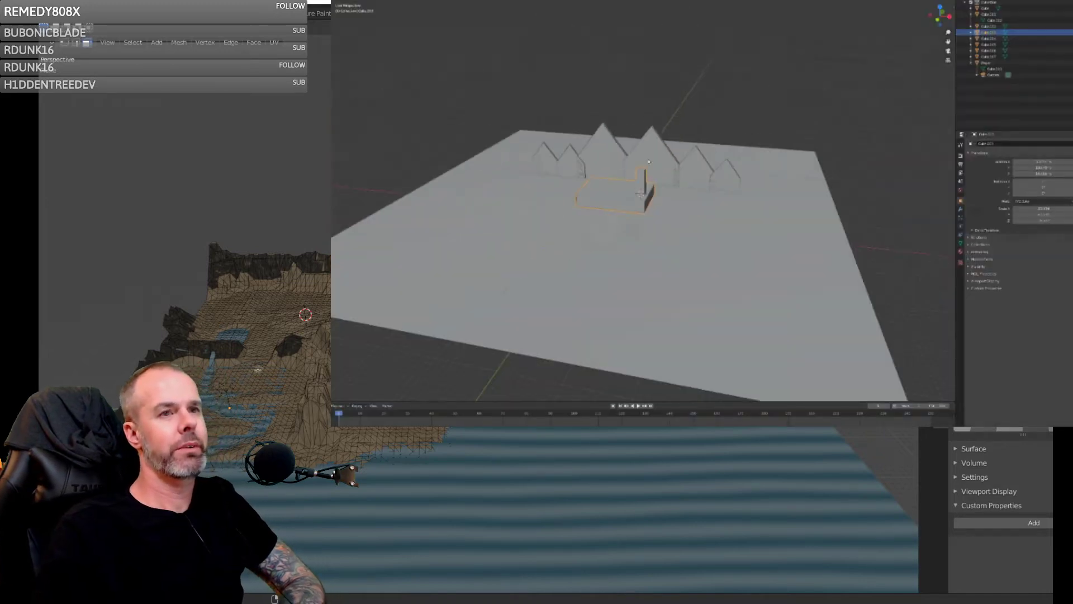
middle_click_drag(649, 162, 599, 163)
scroll(599, 163, "up", 3)
left_click(949, 1)
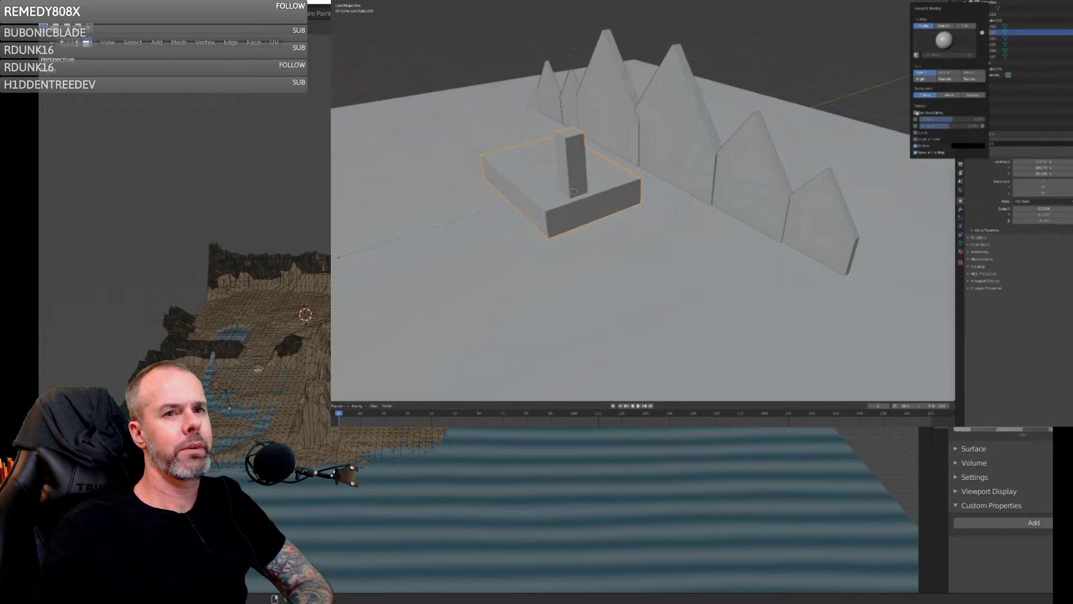
left_click(916, 113)
left_click(917, 113)
left_click(917, 113)
left_click(917, 113)
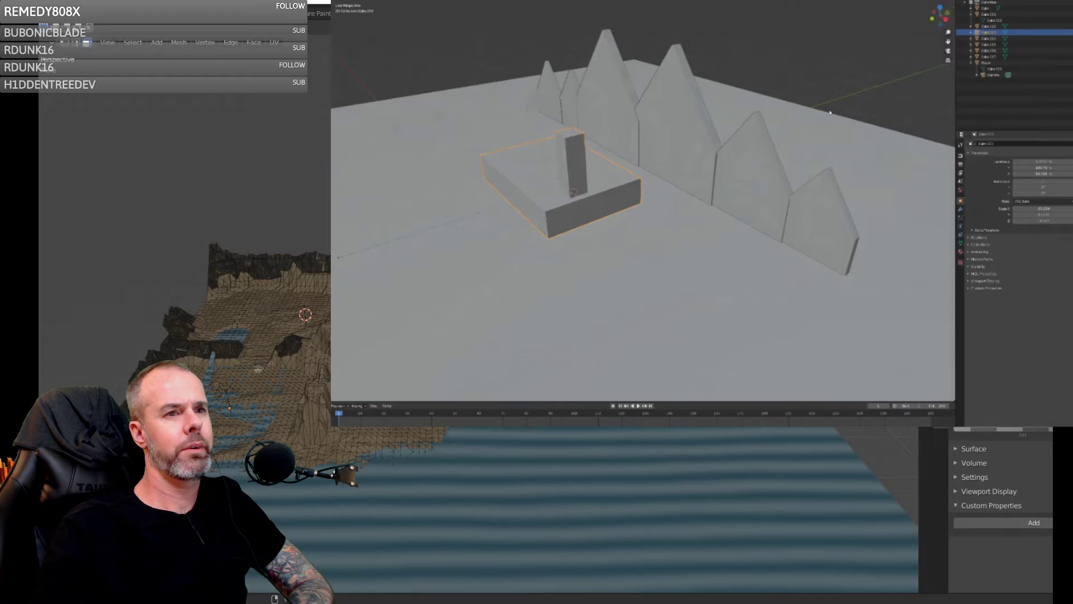
- Turn on the Face Orientation overlay in the viewport to check the normals of the blockout geometry
left_click(909, 1)
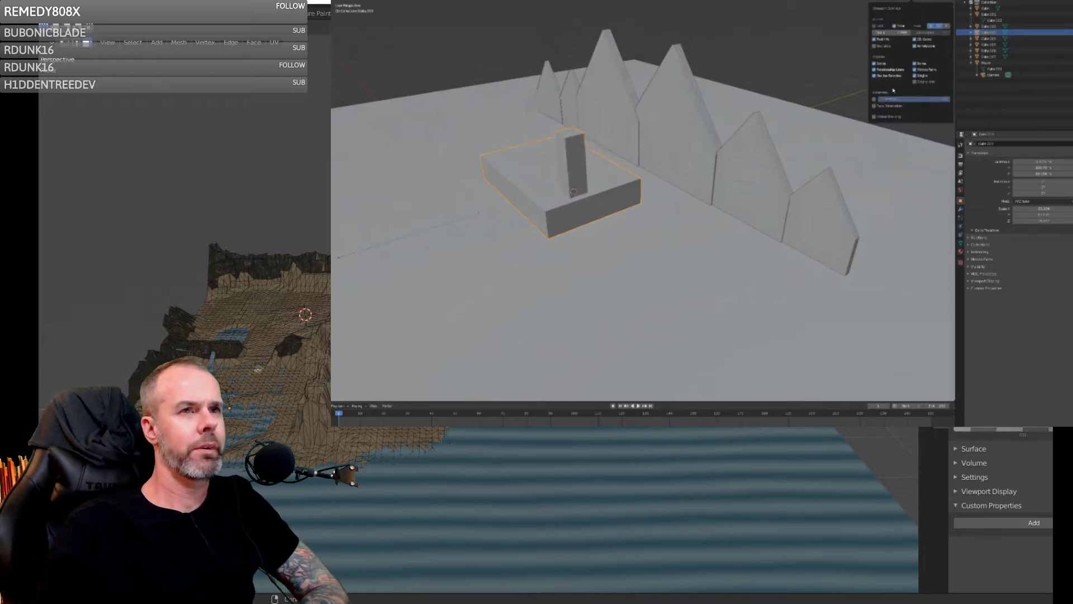
left_click(876, 108)
middle_click_drag(656, 140, 699, 165)
left_click(708, 156)
key("Tab")
key("Tab")
key("Tab")
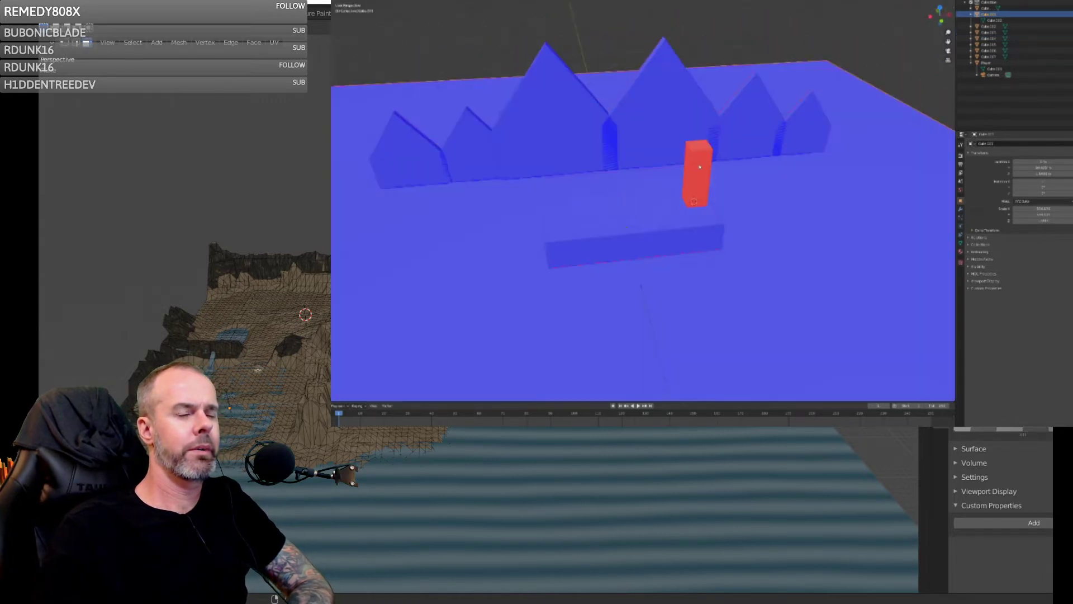
- Open the slab and pillar object for mesh editing, select the pillar's linked faces and flip their normals
left_click(697, 163)
key("Tab")
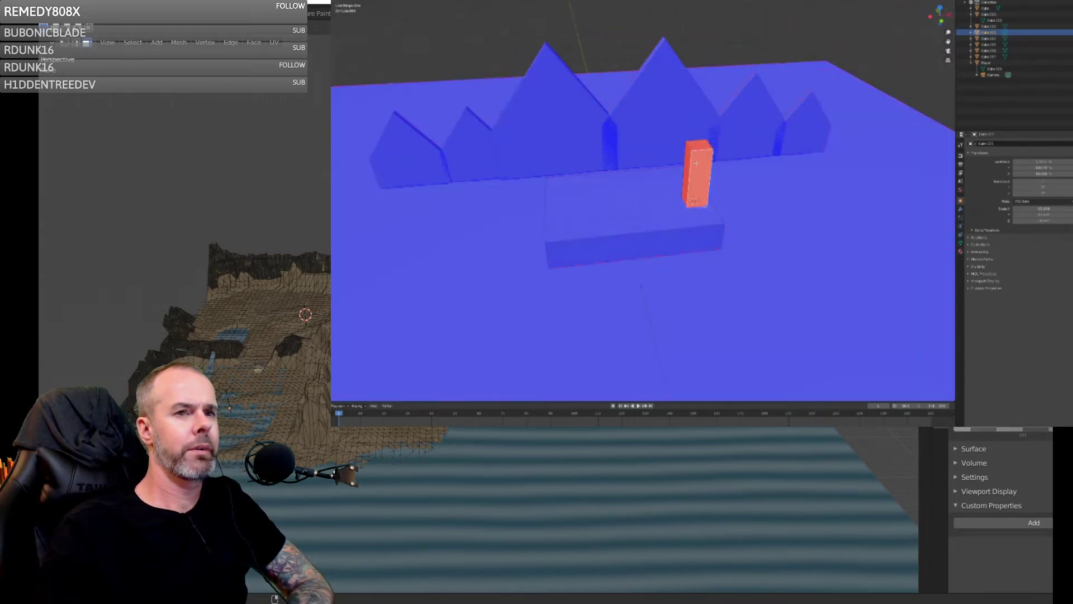
key("ctrl+l")
left_click(416, 0)
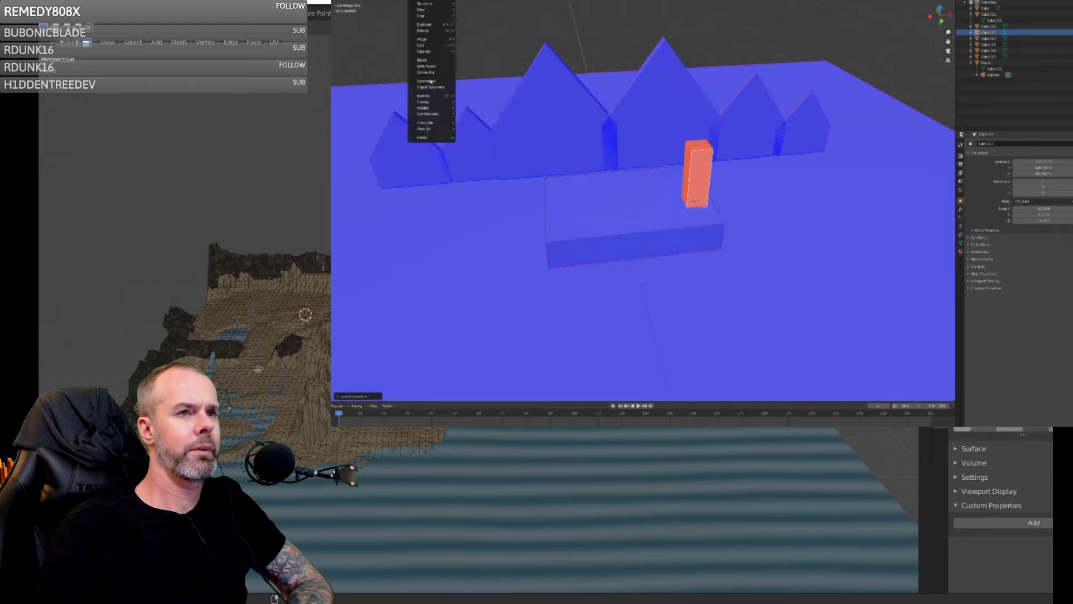
mouse_move(423, 98)
left_click(463, 96)
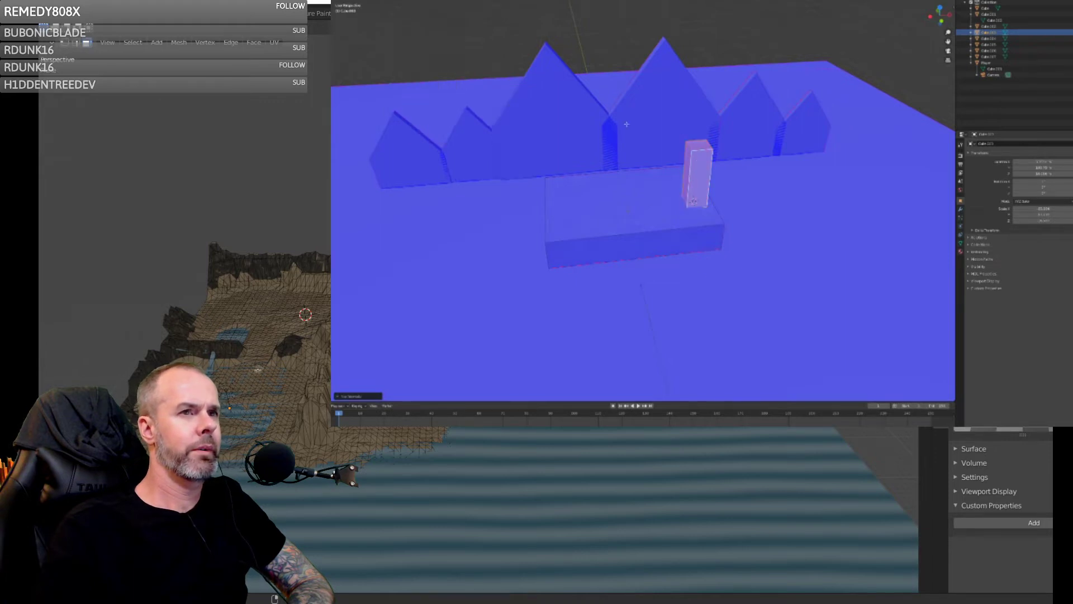
- Turn off the Face Orientation overlay and leave mesh editing on the slab and pillar object
middle_click_drag(463, 95, 426, 334)
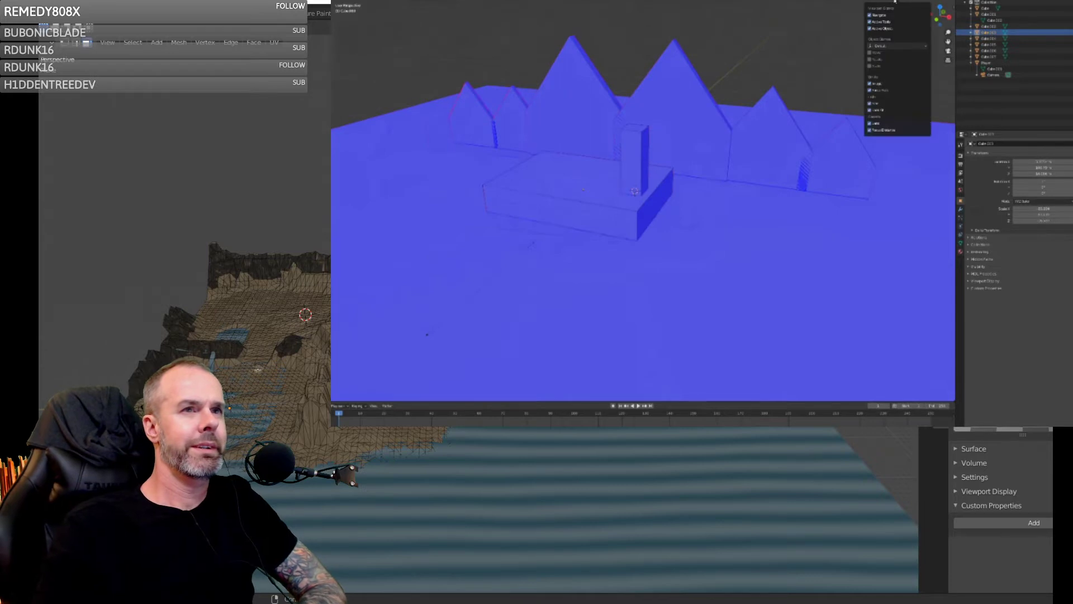
left_click(898, 1)
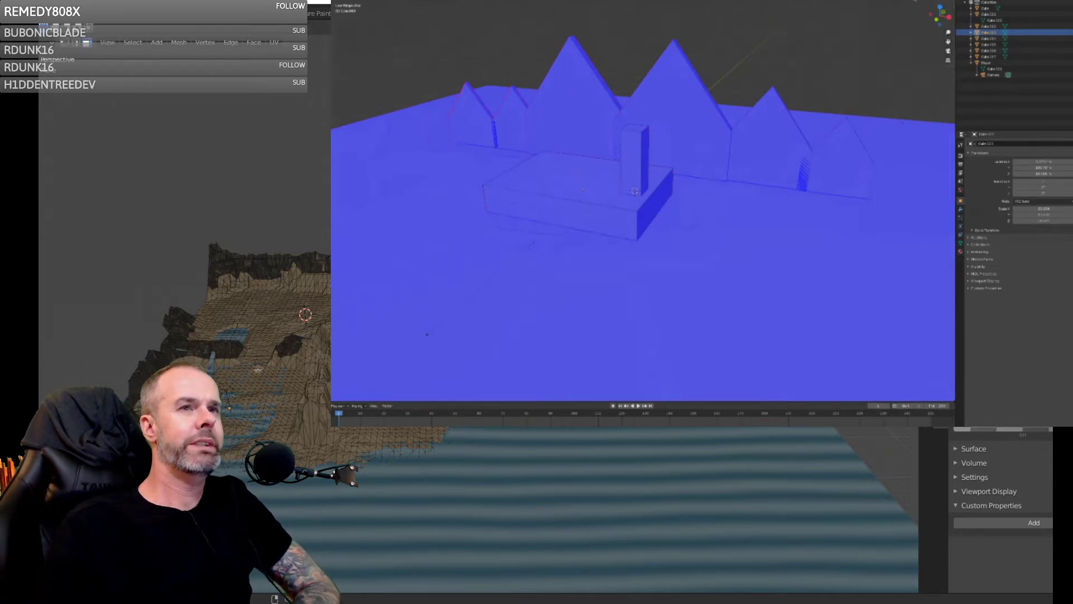
left_click(874, 106)
middle_click_drag(623, 151, 646, 160)
key("Tab")
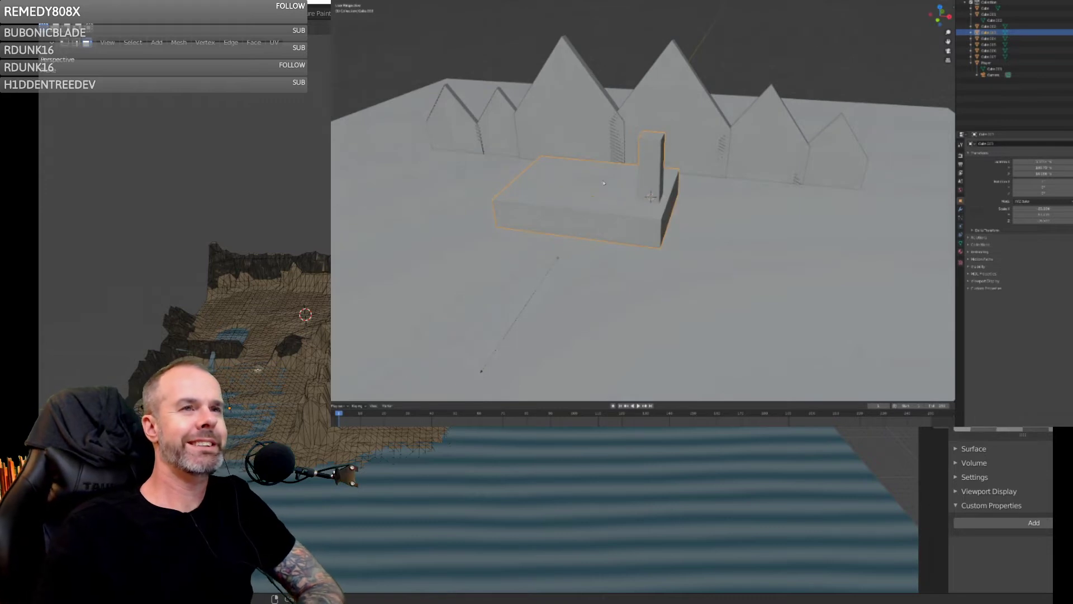
- Switch to Unity and examine the pillar, the peaks and the sunlight between them from several distances and angles
key("alt+Tab")
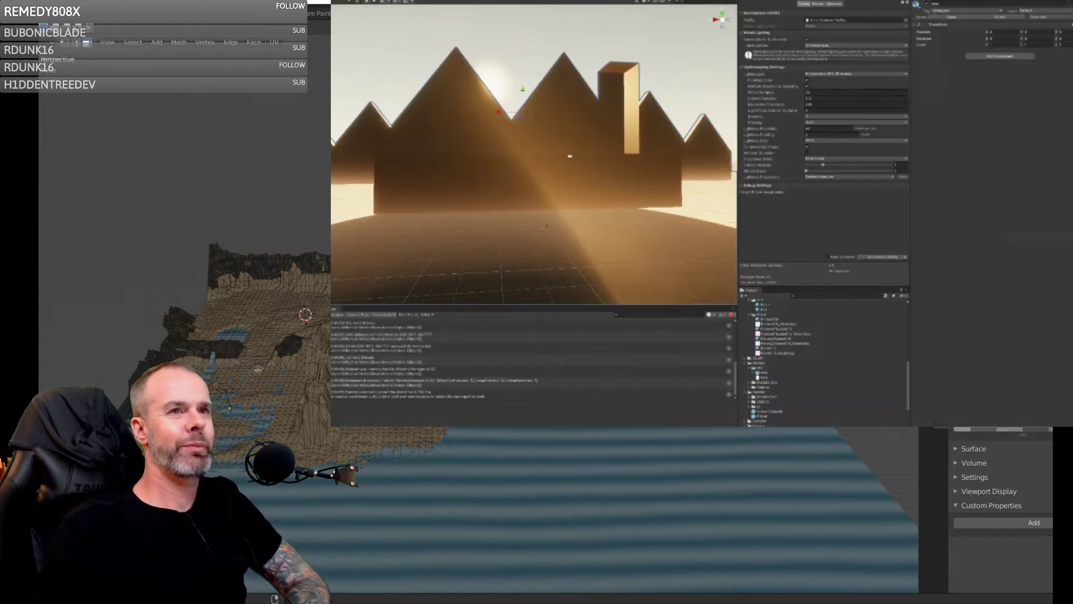
mouse_move(561, 130)
middle_mouse_down()
mouse_move(587, 148)
mouse_move(520, 147)
mouse_move(568, 127)
middle_mouse_up()
scroll(561, 128, "down", 3)
mouse_move(558, 130)
right_mouse_down()
mouse_move(549, 137)
mouse_move(557, 133)
right_mouse_up()
middle_click_drag(557, 136, 559, 129)
scroll(559, 129, "up", 3)
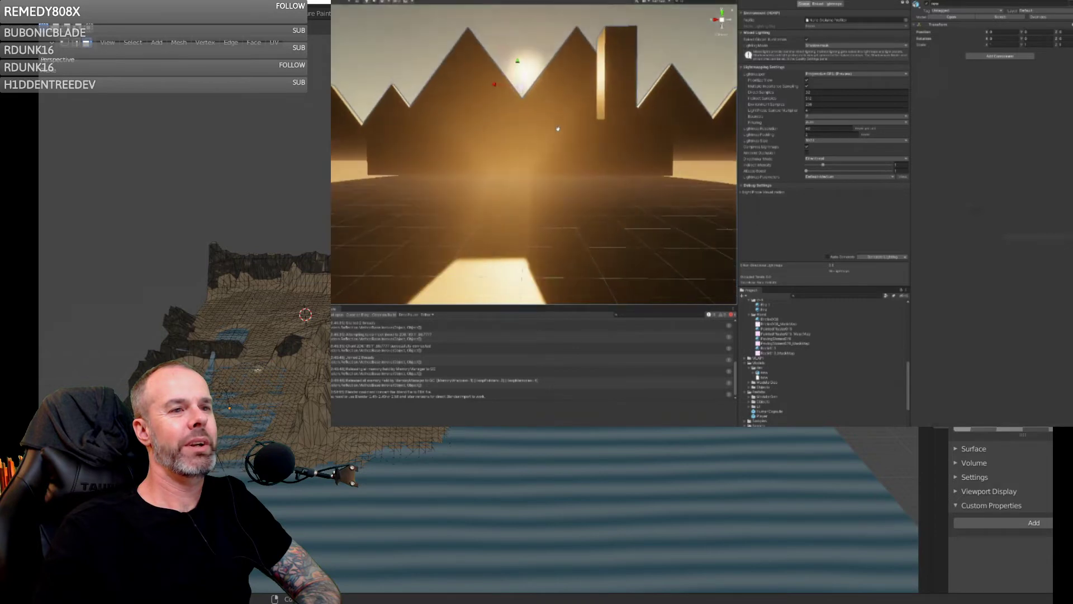
scroll(560, 138, "down", 8)
scroll(550, 141, "up", 5)
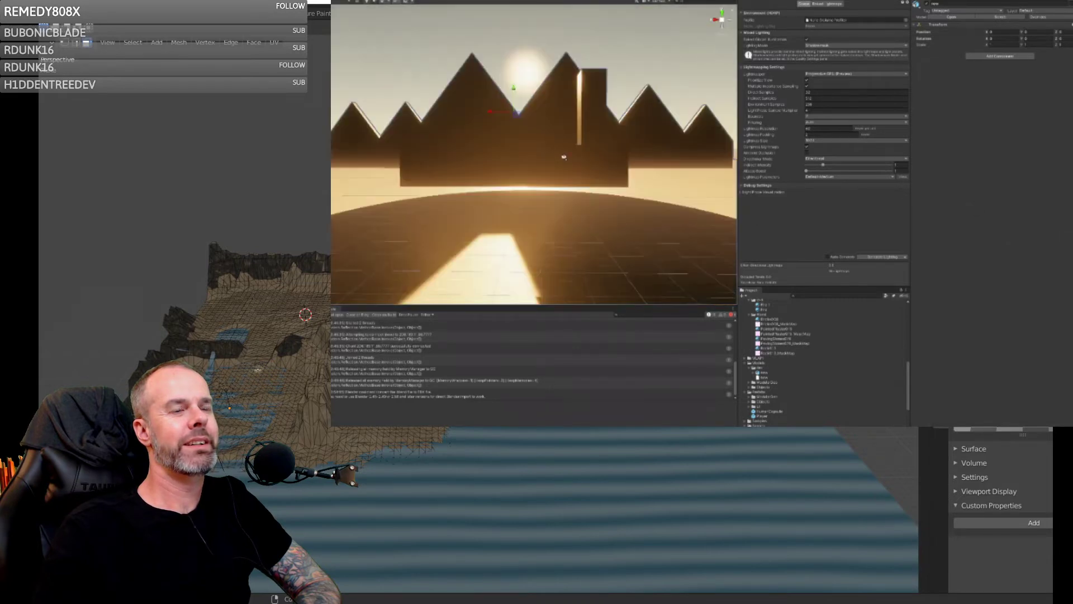
right_click_drag(563, 157, 648, 166)
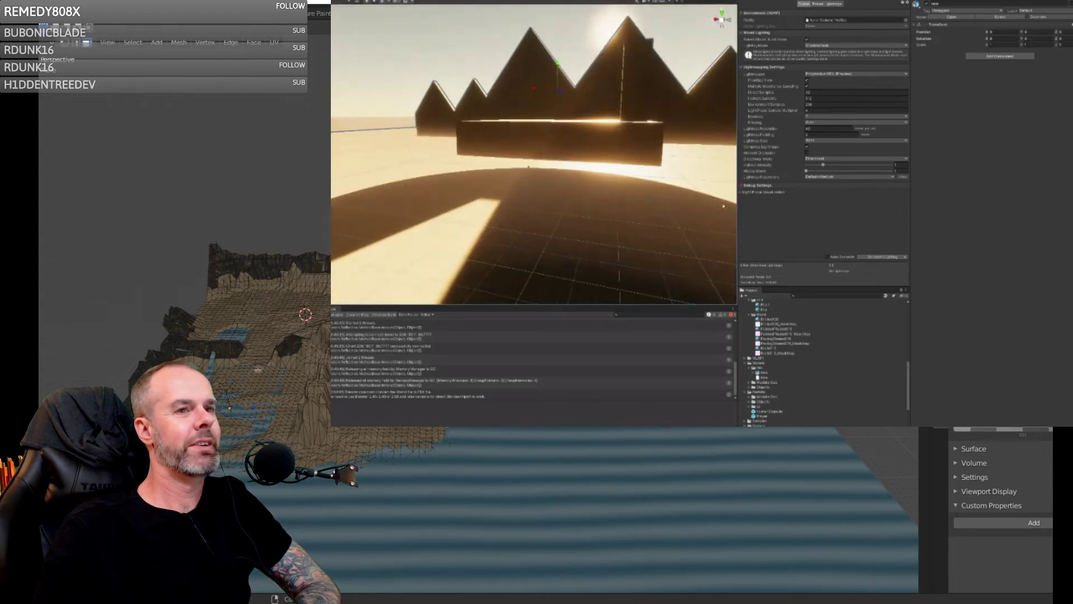
mouse_move(609, 203)
right_mouse_down()
mouse_move(565, 223)
mouse_move(585, 223)
mouse_move(582, 207)
mouse_move(611, 197)
right_mouse_up()
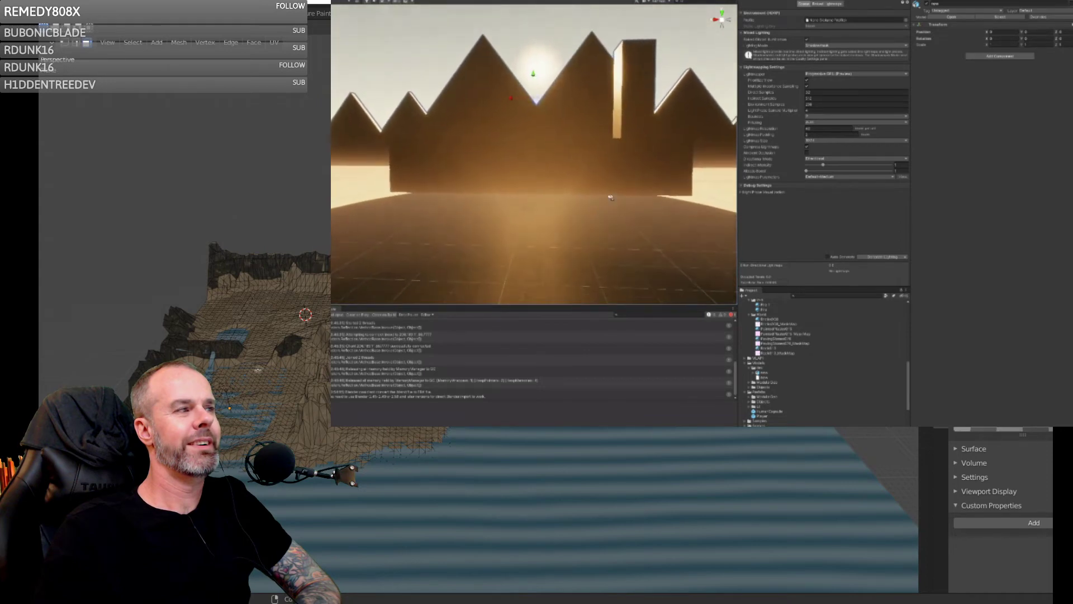
left_click_drag(612, 200, 611, 191, "alt")
right_click_drag(611, 191, 602, 193)
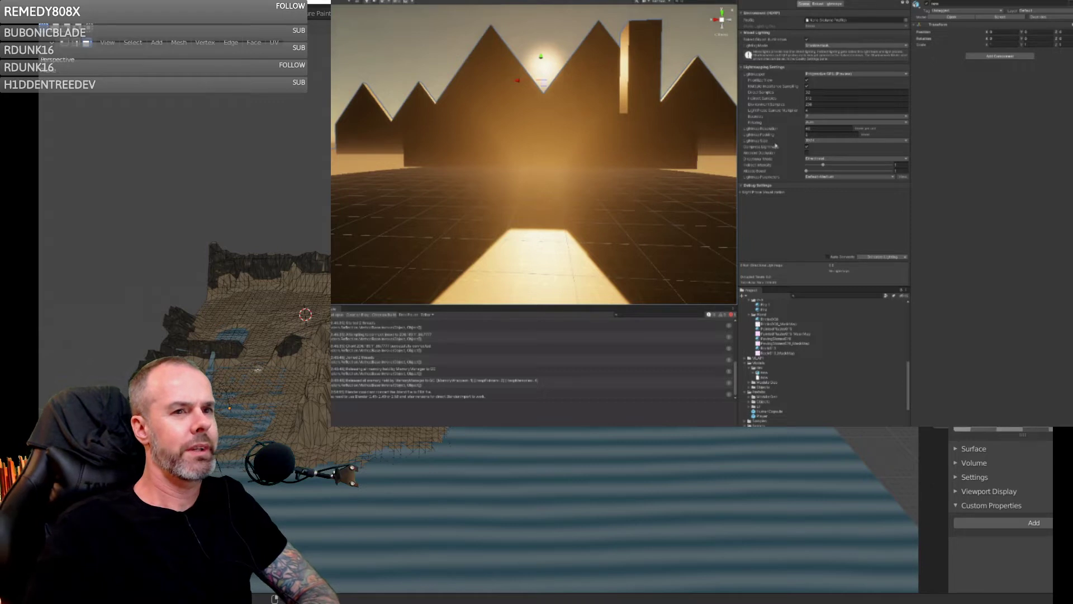
- Enable Ambient Occlusion in the lightmapping settings and generate the lighting
left_click(806, 153)
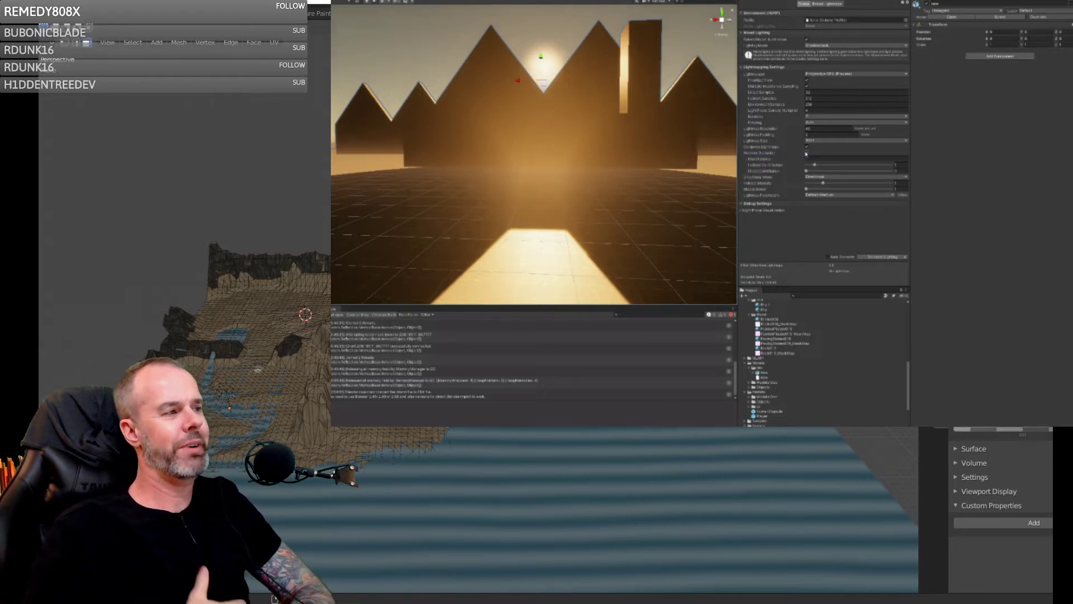
left_click(876, 257)
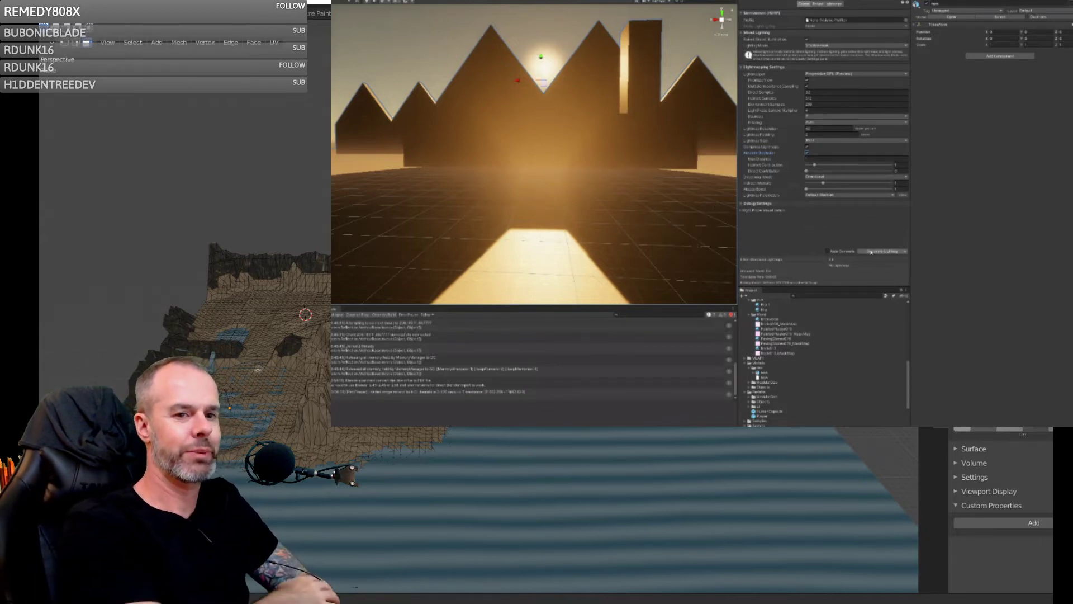
- Select the imported blockout's root object in the hierarchy and generate the scene's lighting again
left_click(593, 223)
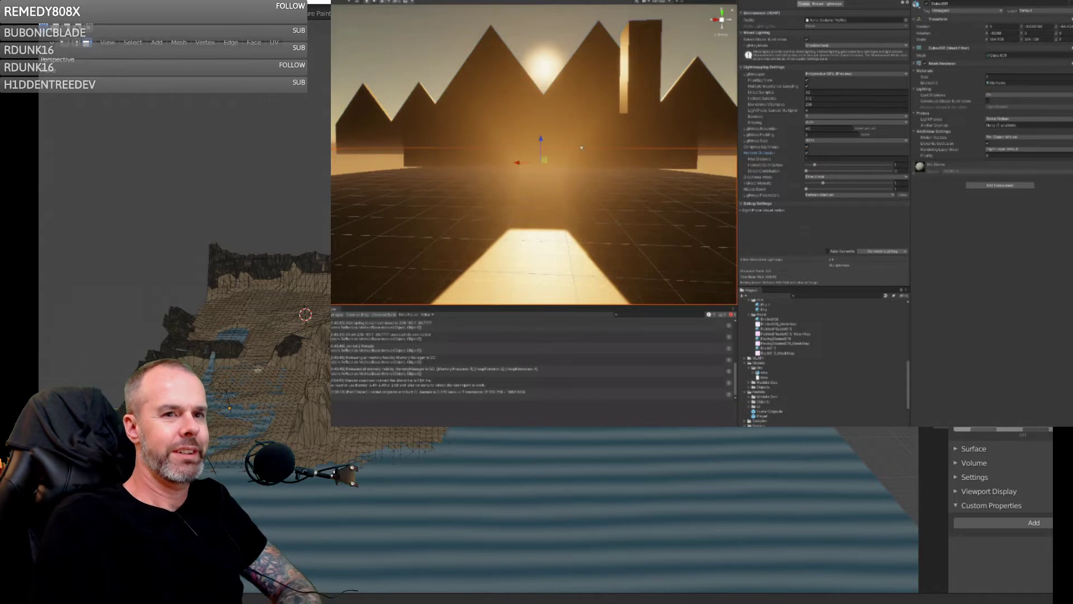
left_click(752, 1)
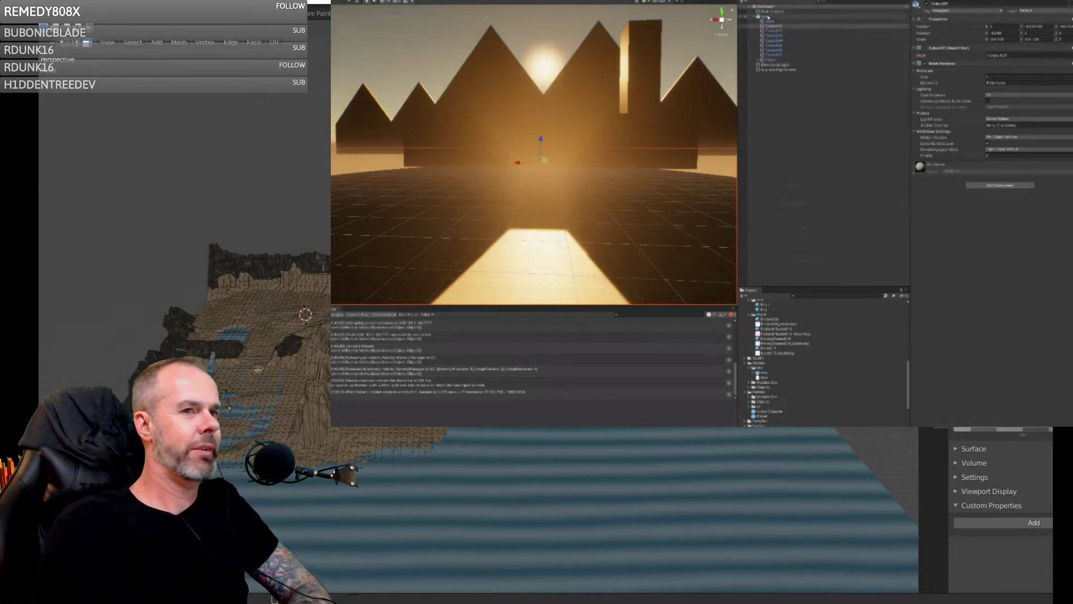
left_click(772, 17)
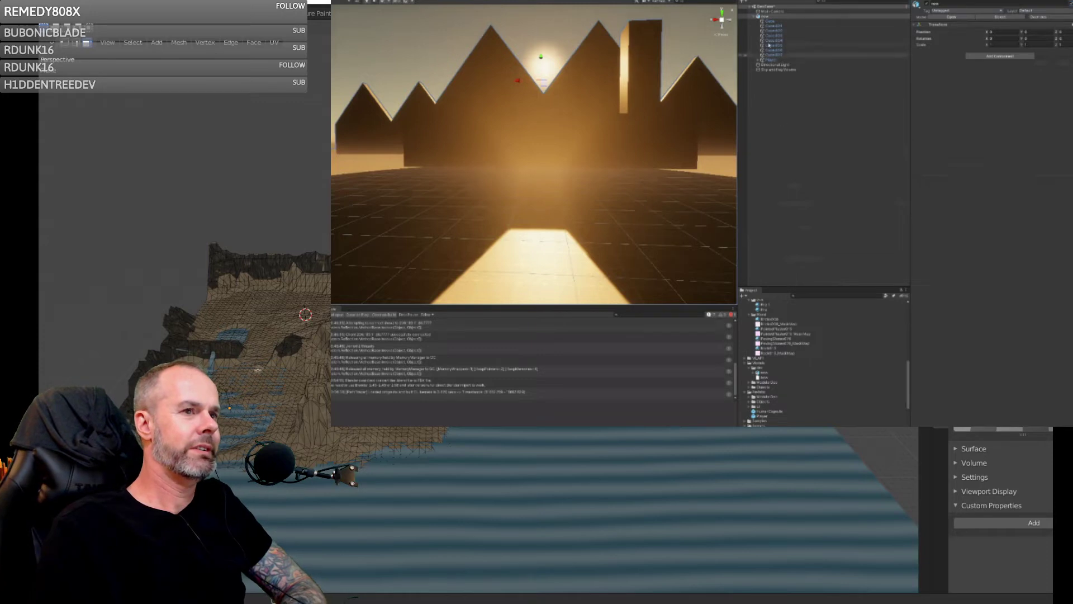
left_click(775, 1)
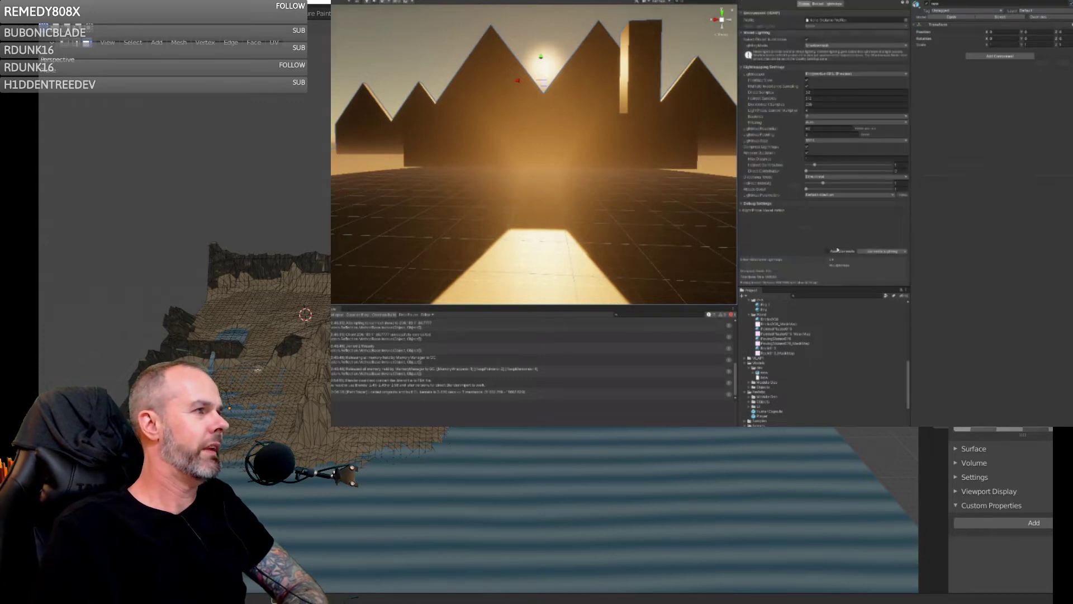
left_click(875, 251)
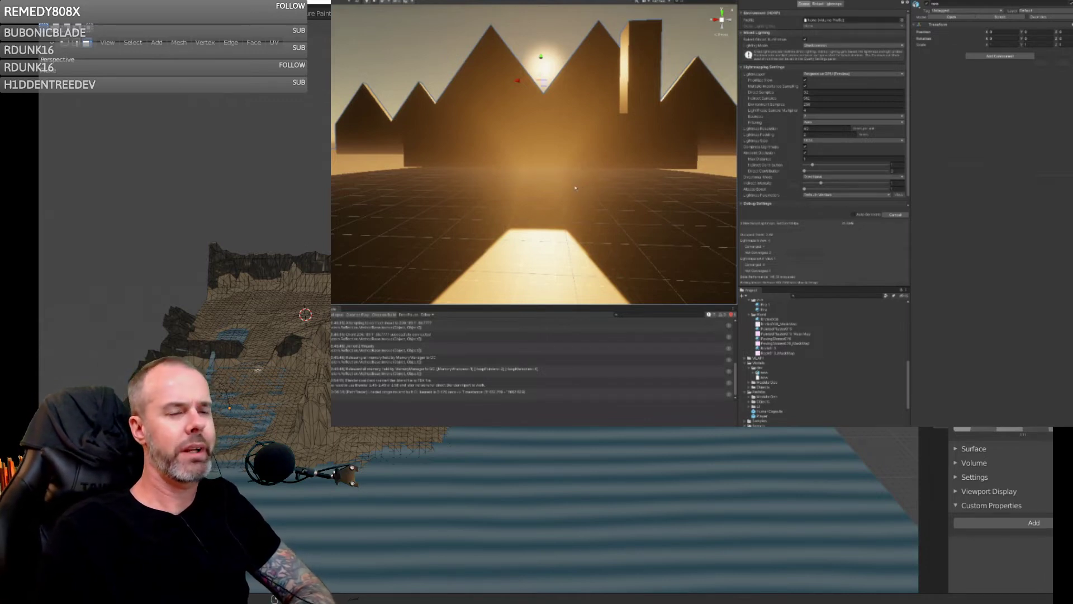
- Return to the scene hierarchy and select the blockout's root object
right_click_drag(576, 187, 524, 196)
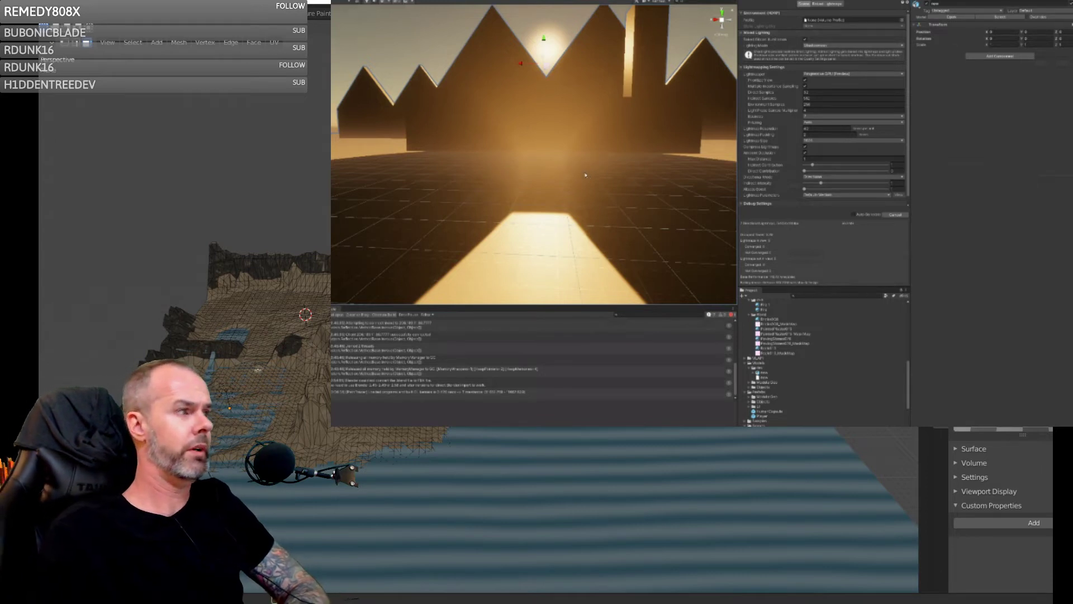
left_click(750, 0)
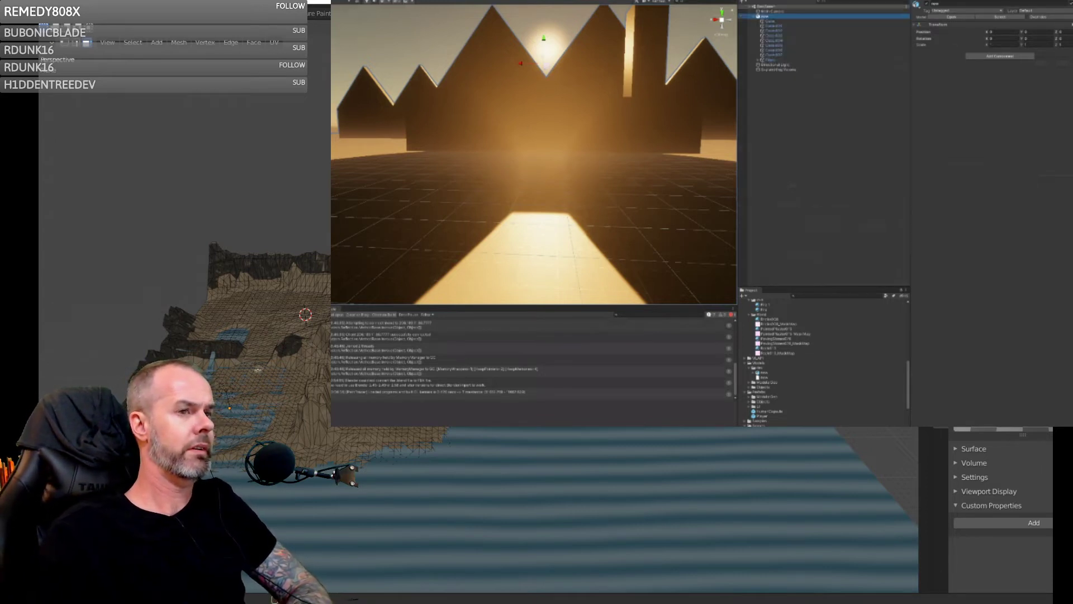
left_click(751, 17)
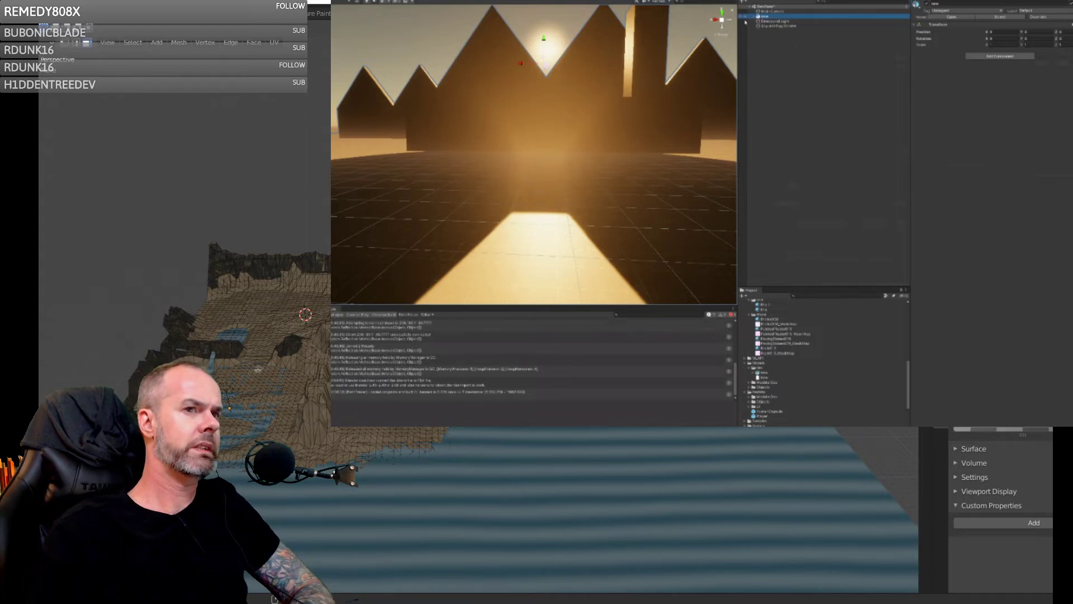
right_click_drag(525, 115, 608, 114)
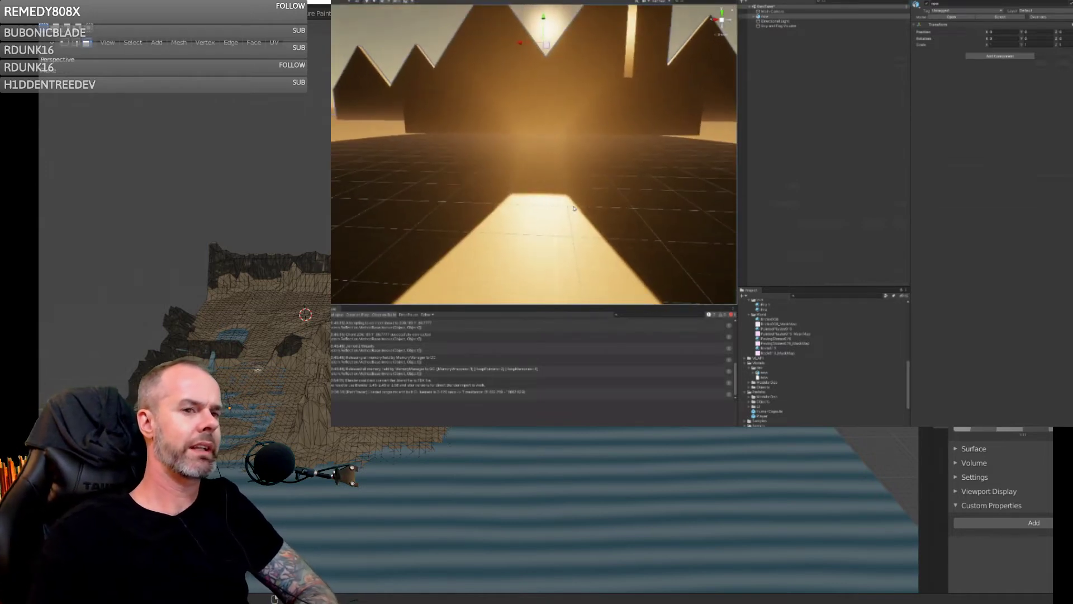
left_click(655, 146)
left_click(766, 17)
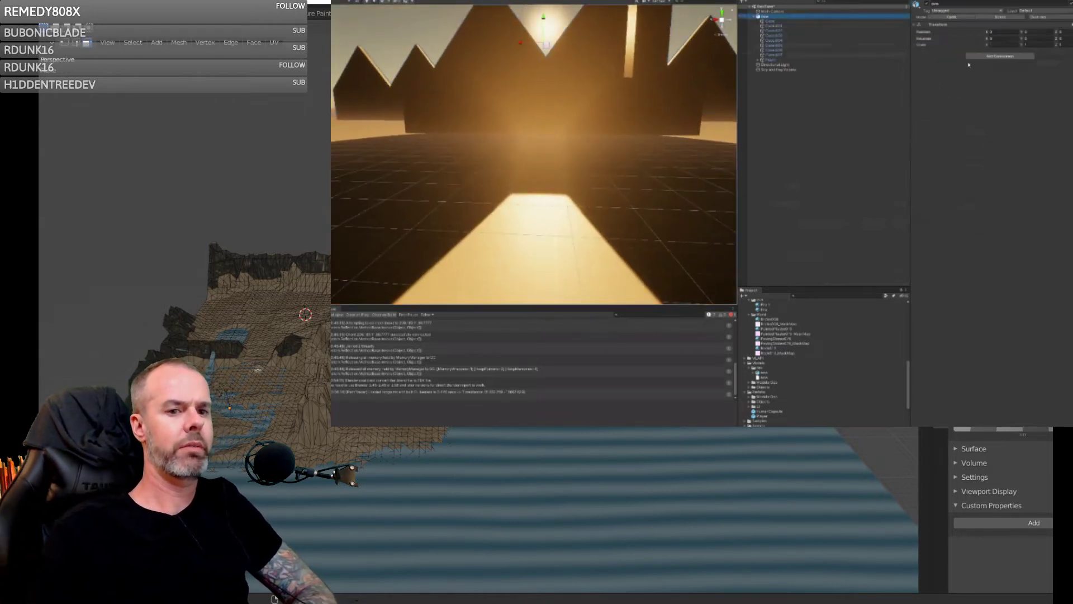
- Select the blockout's cube meshes together and examine their baked lightmap, finishing with the blockout's root object selected
left_click(769, 21)
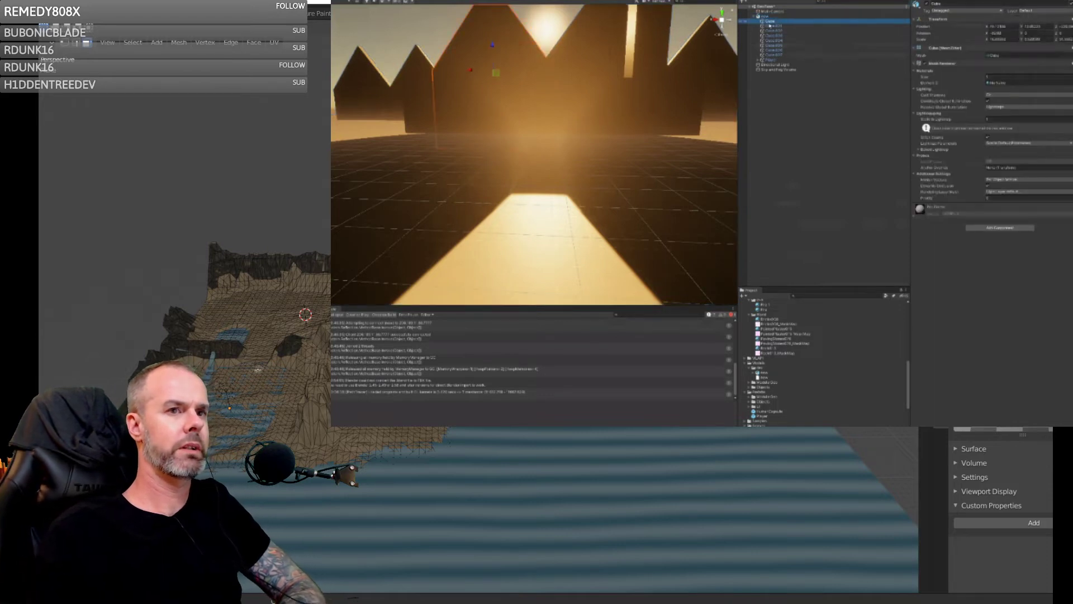
left_click(776, 55, "shift")
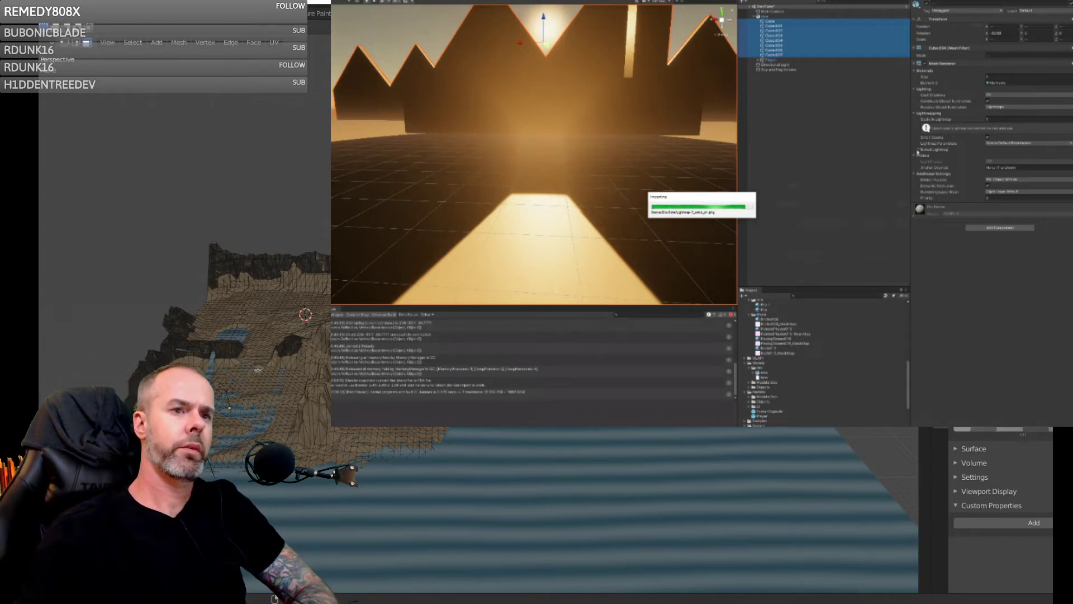
left_click(919, 150)
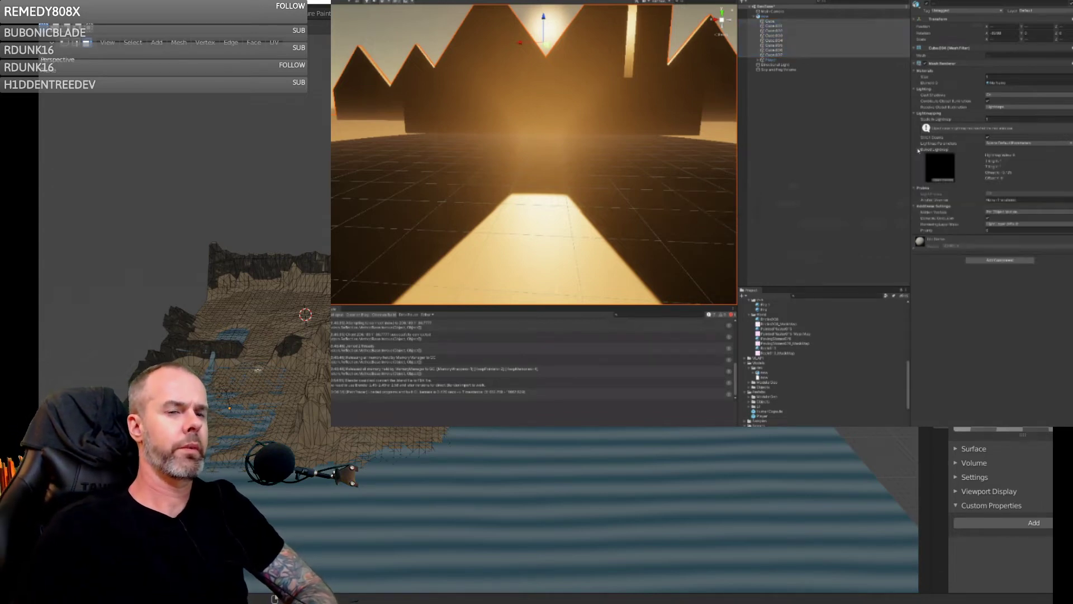
left_click(919, 149)
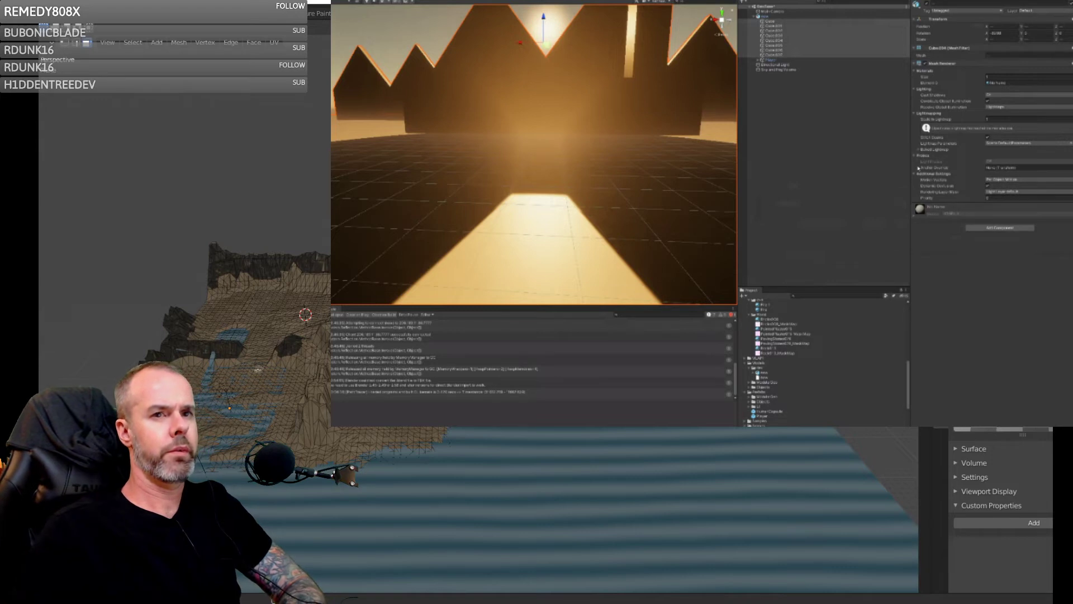
left_click(777, 17)
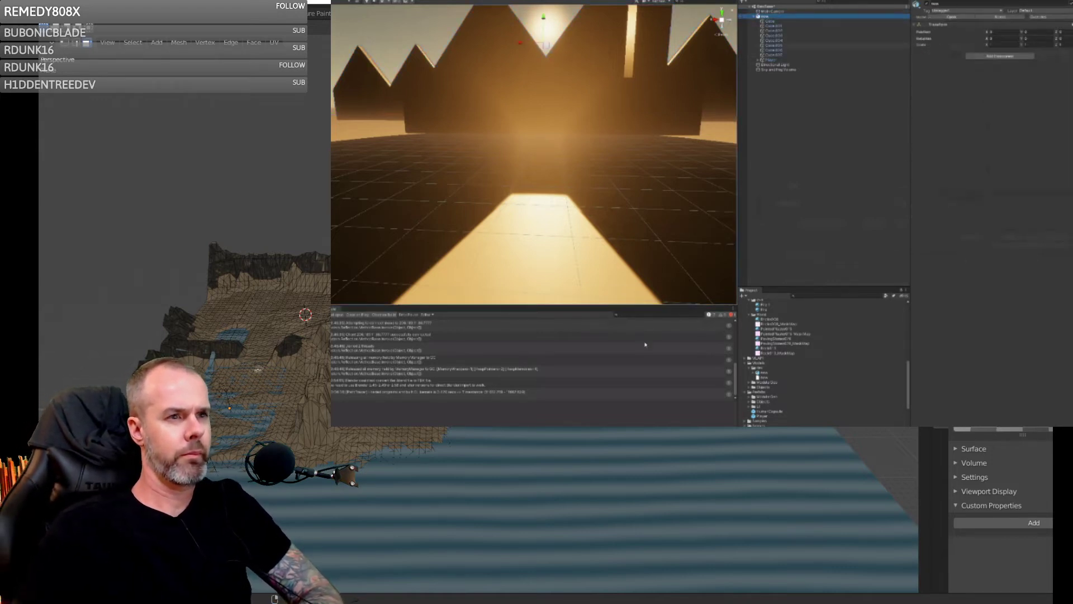
- View the peaks from inside the scene and look through the Player, HDRP and Quality pages of the project settings
scroll(640, 354, "up", 3)
scroll(640, 349, "down", 4)
right_click_drag(616, 193, 398, 26)
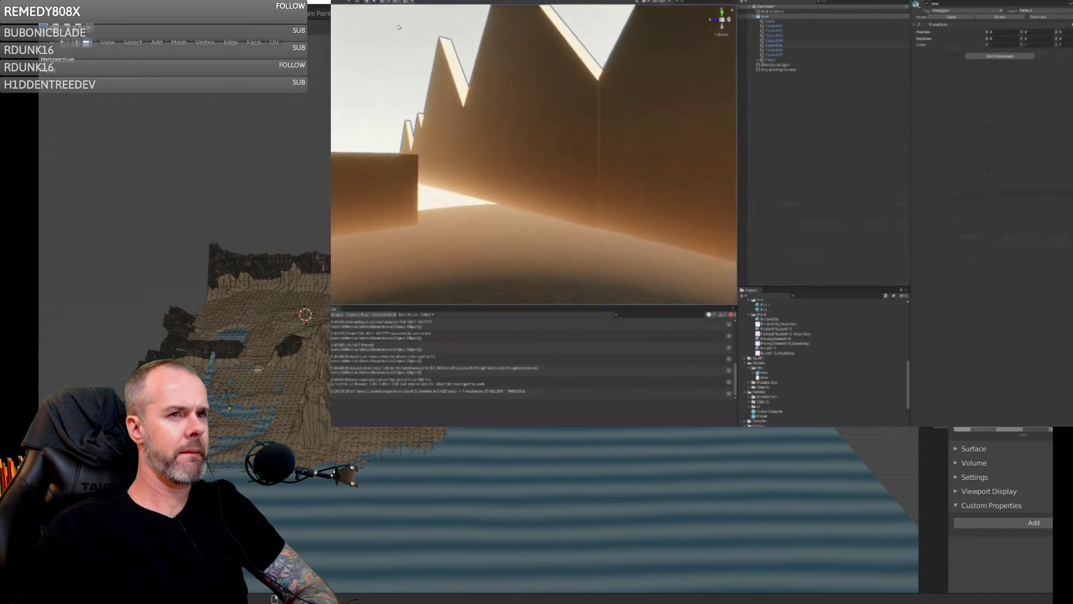
left_click(362, 1)
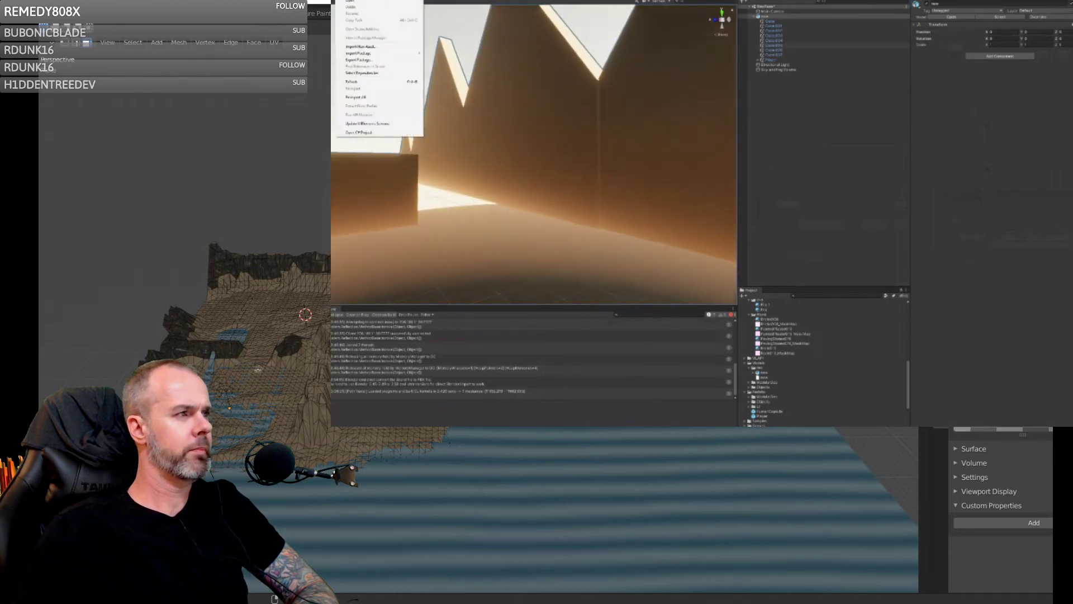
mouse_move(332, 1)
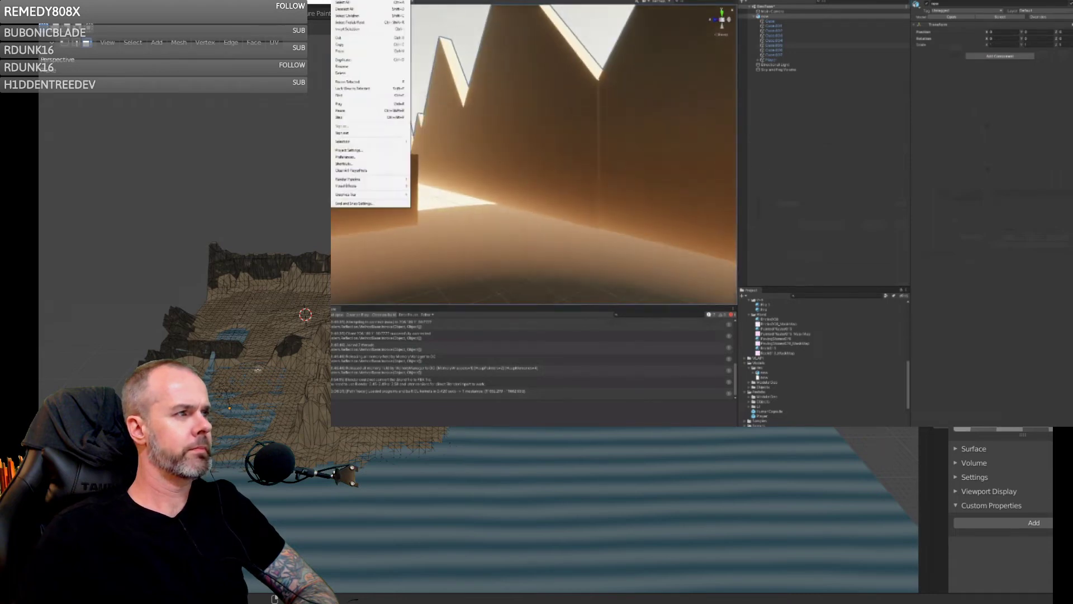
left_click(359, 151)
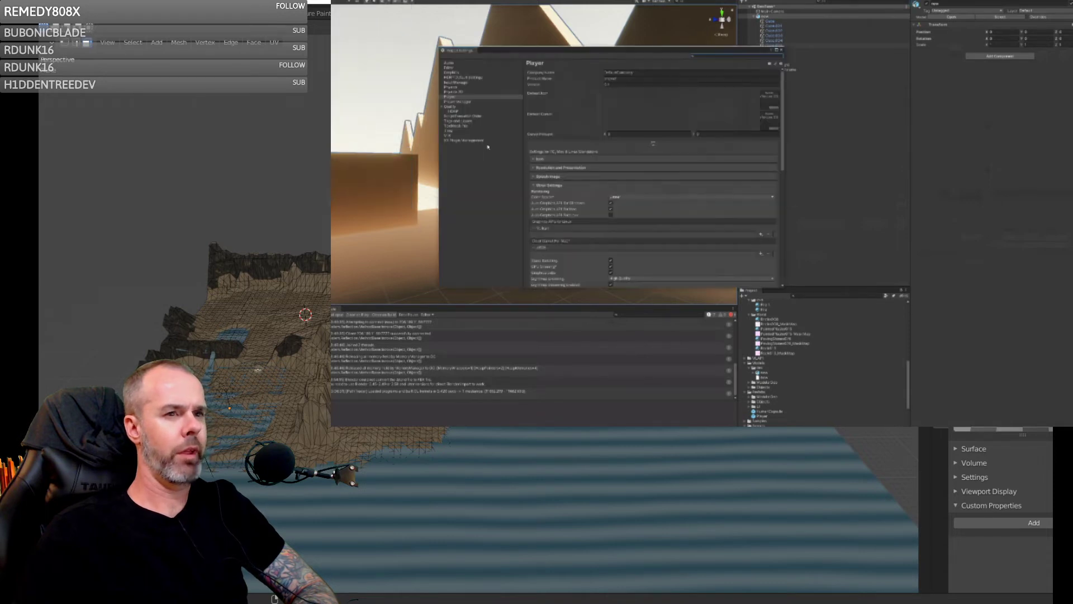
scroll(577, 207, "down", 10)
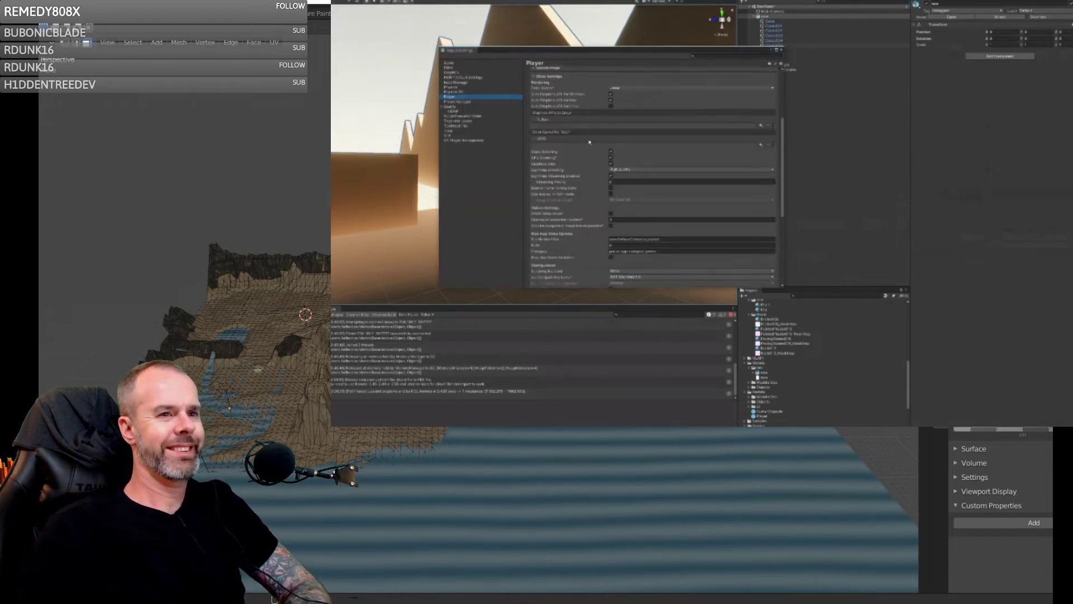
scroll(577, 207, "up", 10)
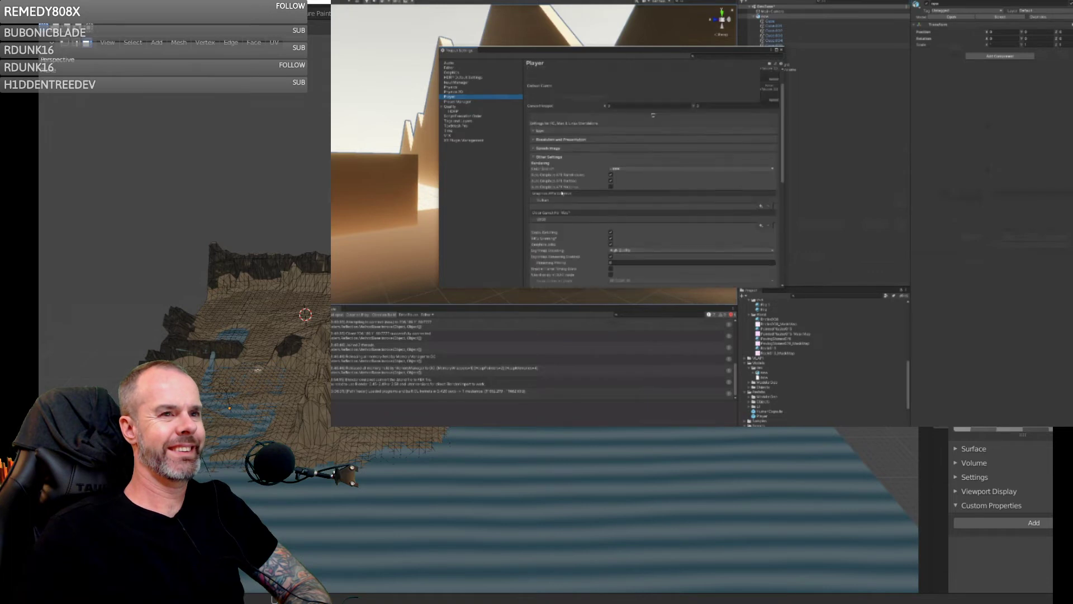
left_click(454, 111)
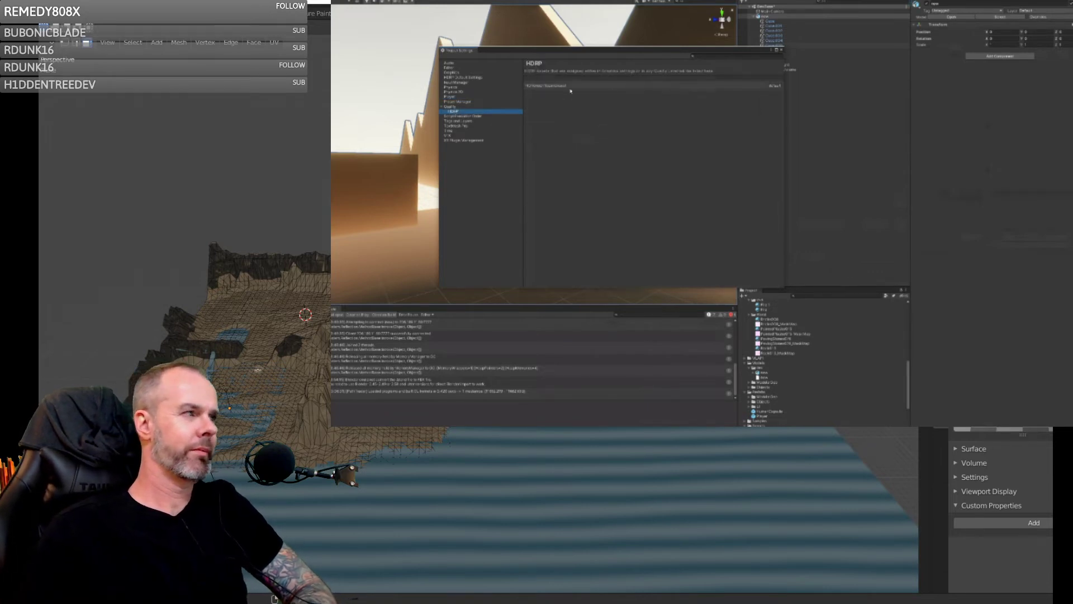
left_click(450, 106)
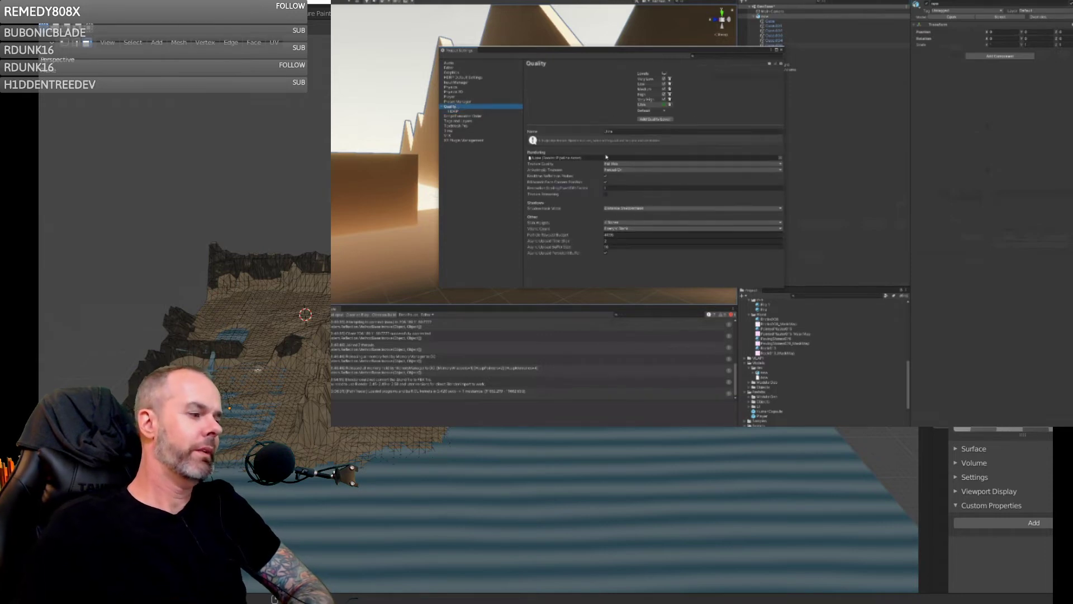
left_click(517, 97)
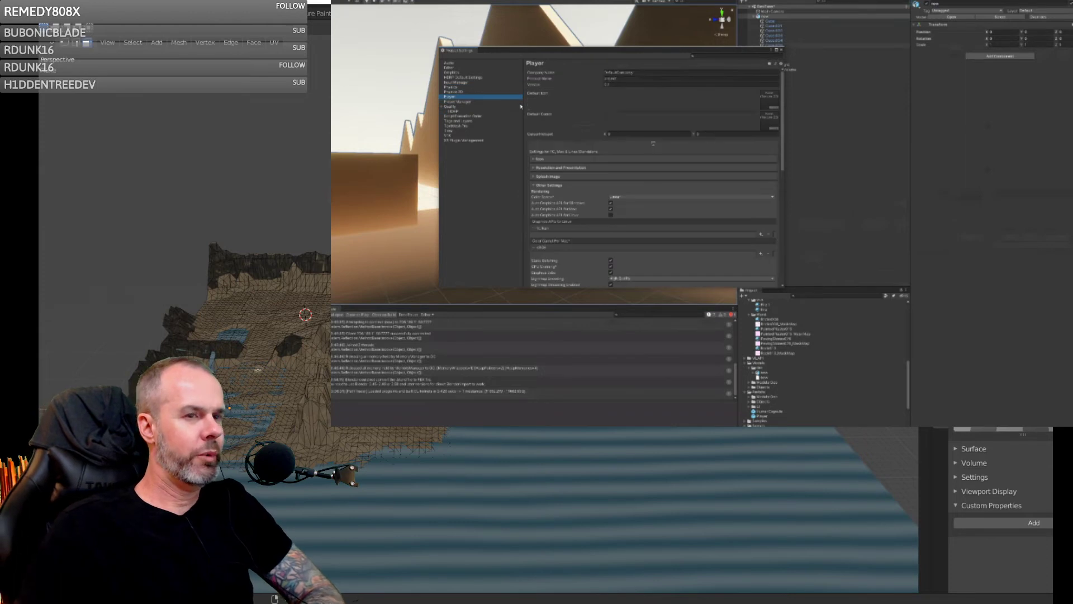
scroll(748, 72, "down", 10)
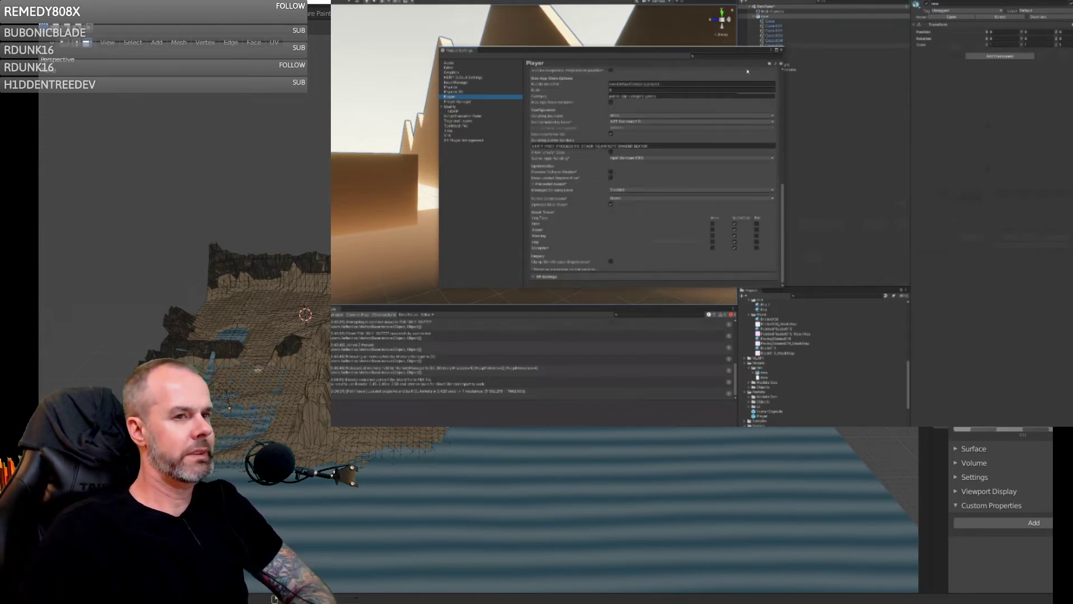
left_click(780, 50)
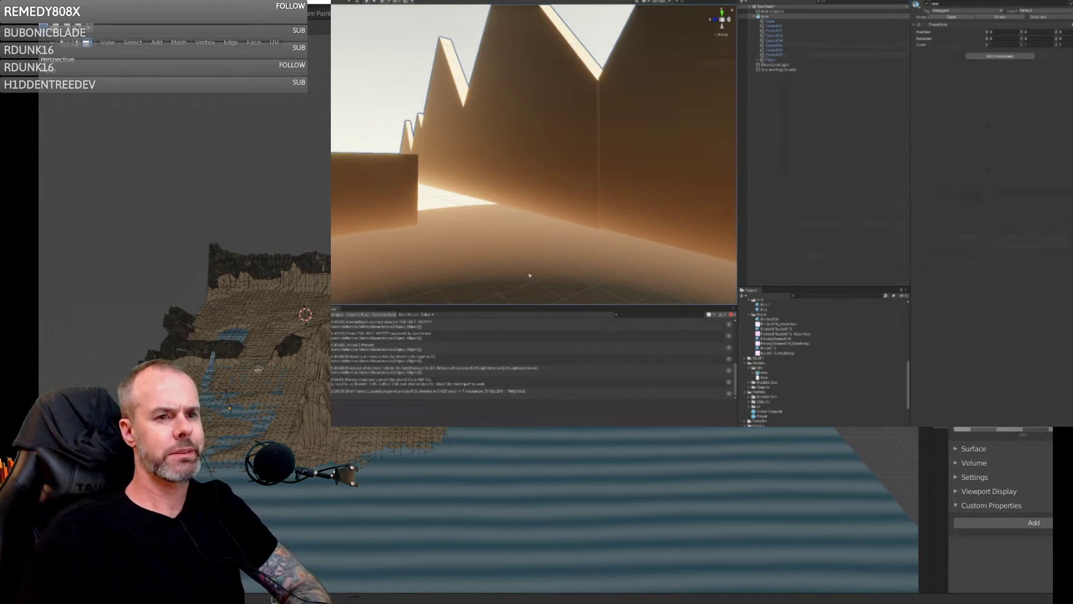
right_click_drag(529, 275, 558, 213)
scroll(790, 376, "down", 5)
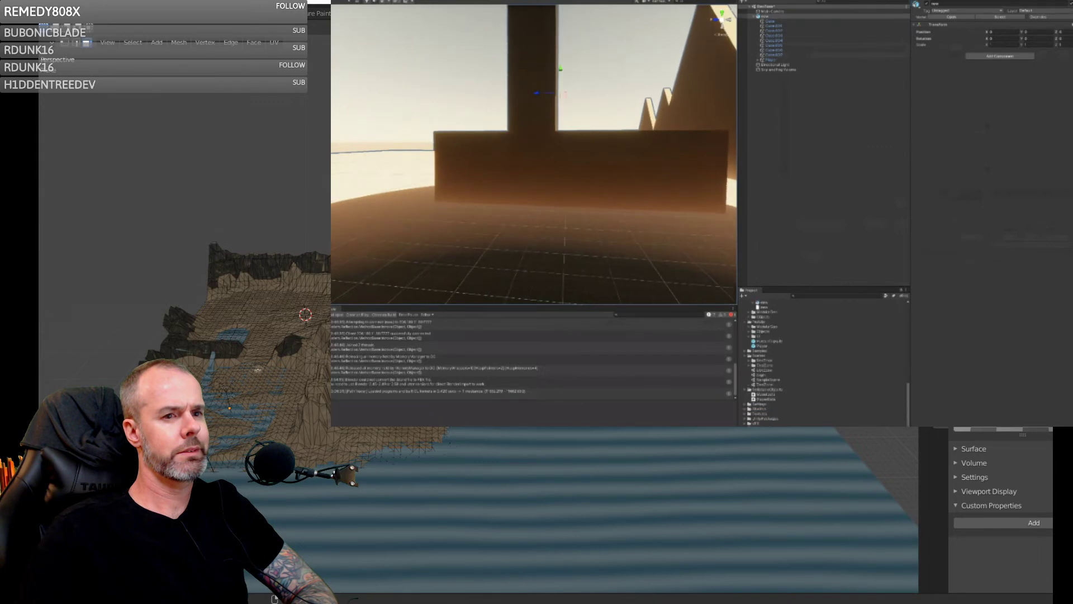
left_click(774, 425)
scroll(777, 367, "up", 6)
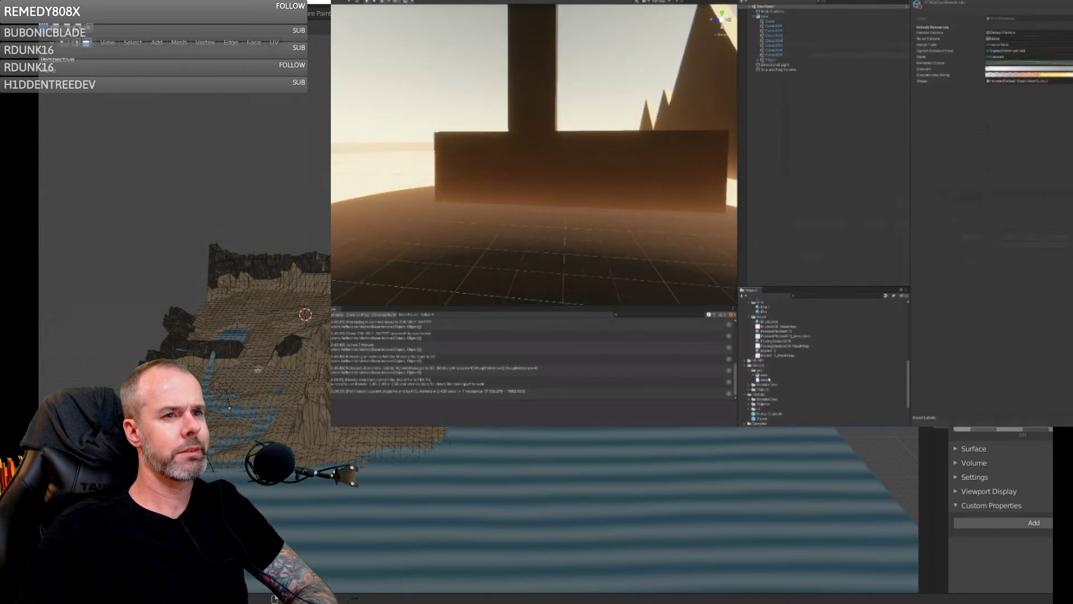
scroll(771, 363, "up", 5)
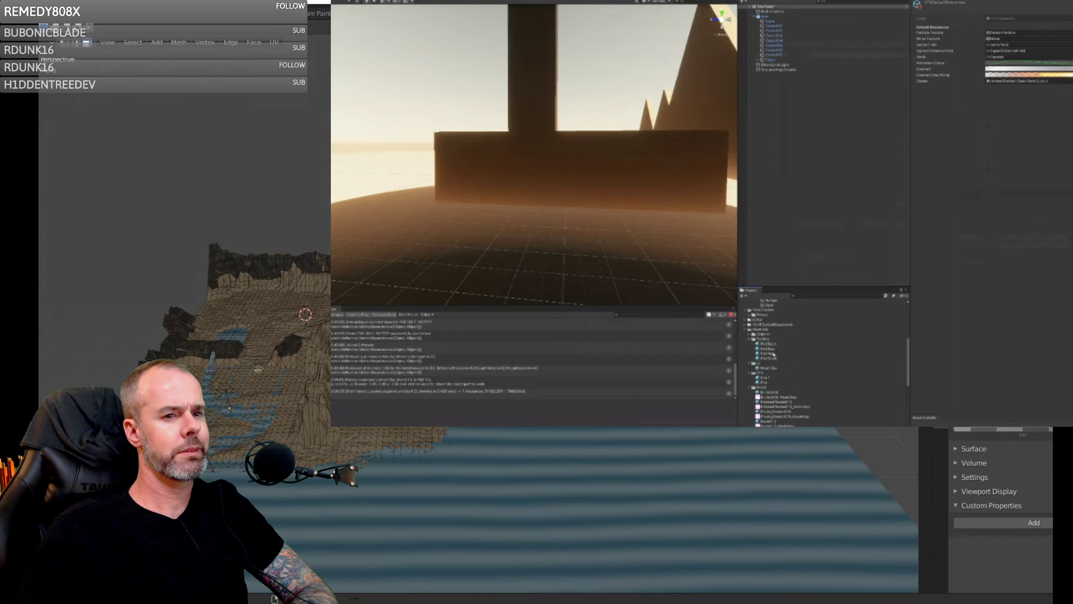
- Add a Shadows override to the Sky and Fog Volume and enable its Max Distance setting
left_click(774, 70)
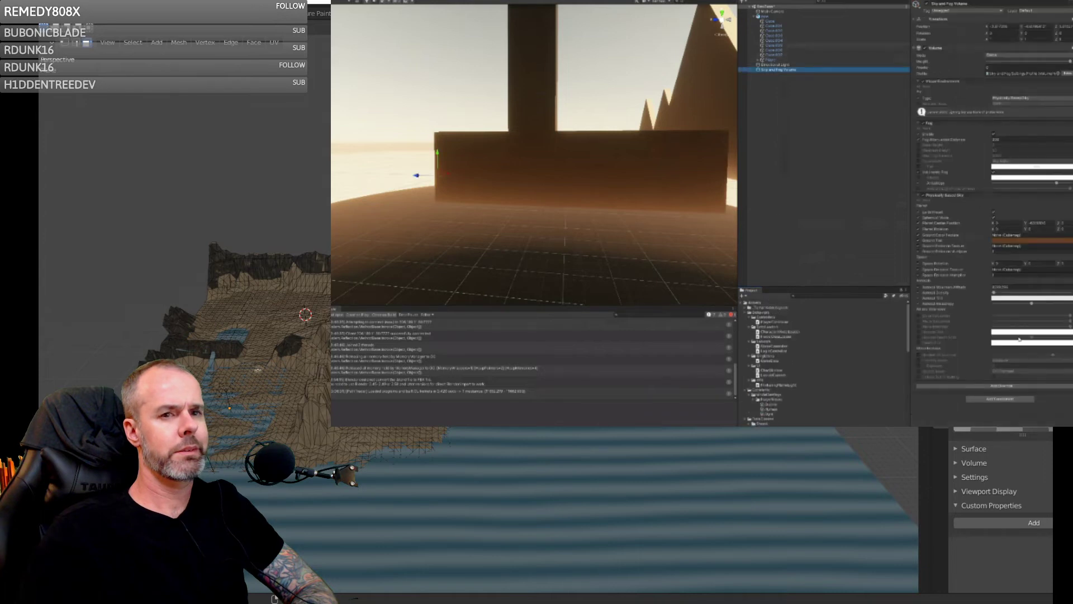
left_click(999, 386)
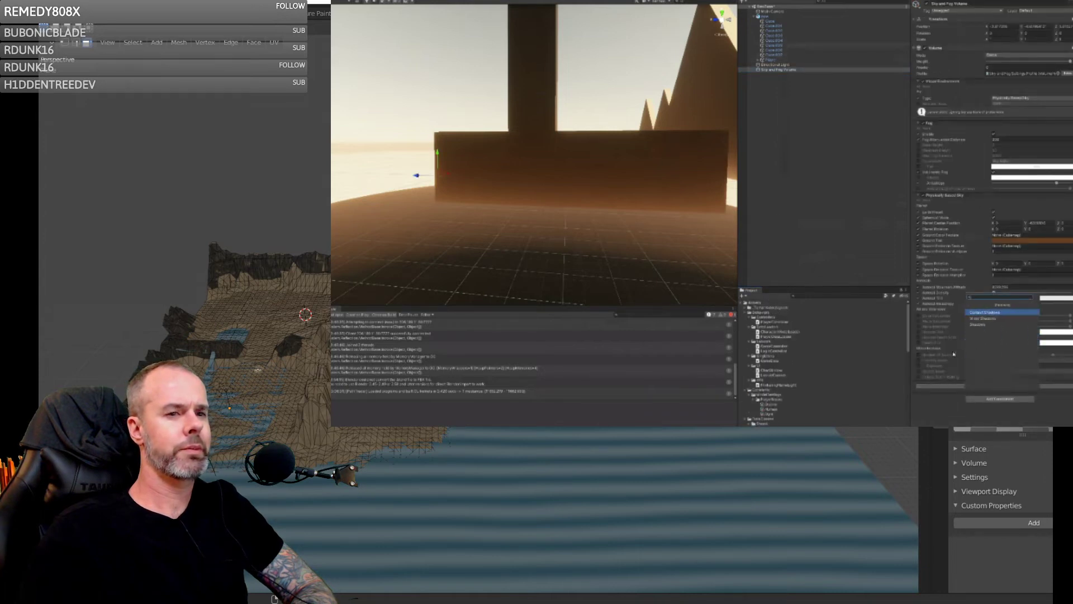
left_click(978, 324)
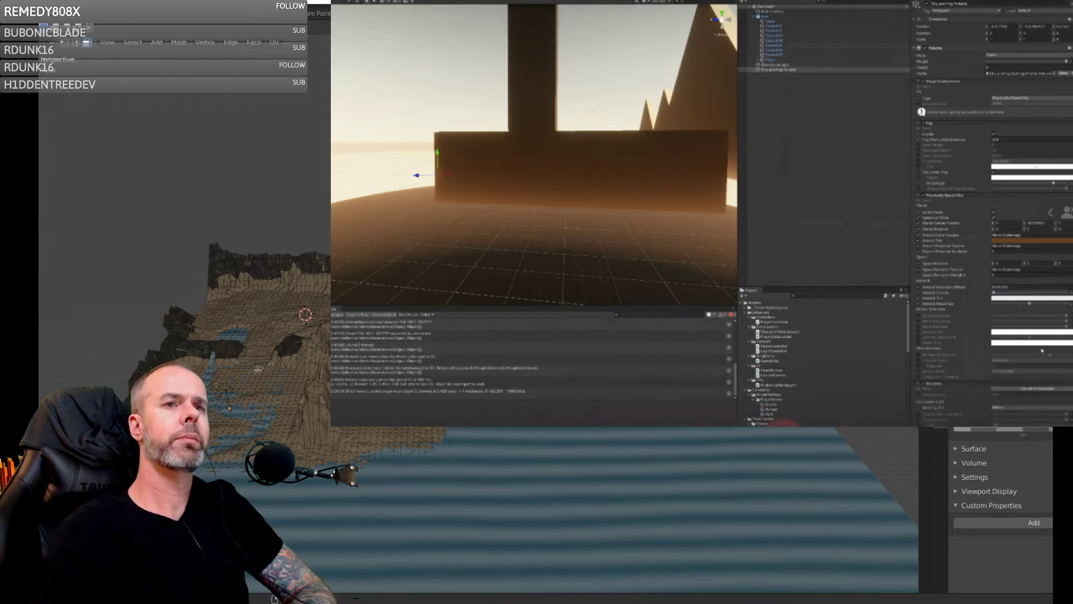
scroll(964, 374, "down", 2)
left_click(919, 319)
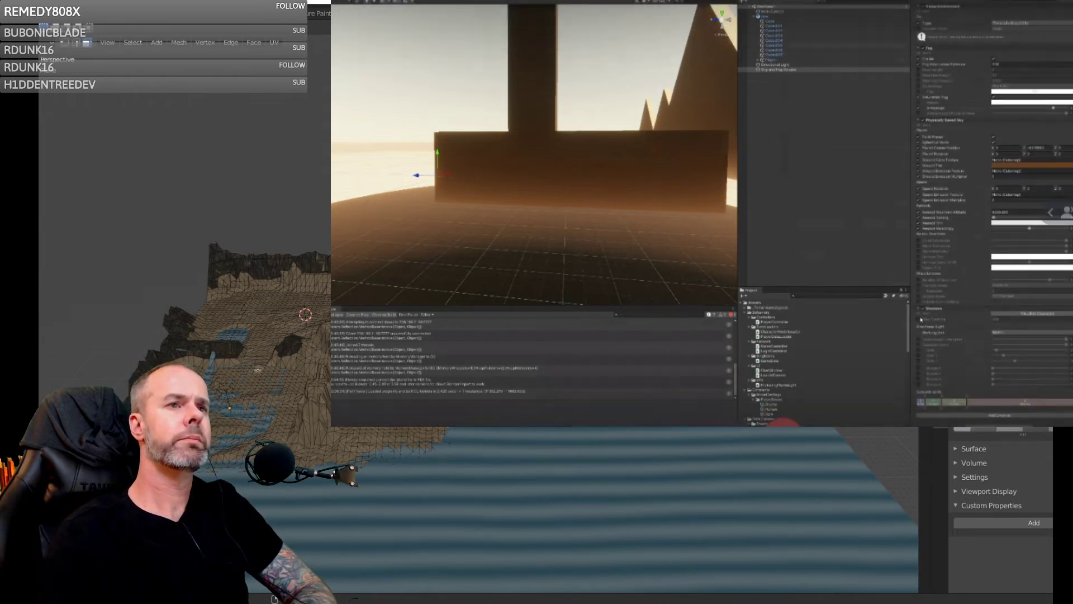
- Set the Shadows override's Max Distance to 1500 with the sunlit ground in front of the peaks in view
right_click_drag(566, 219, 725, 236)
key("a")
key("d")
left_click(988, 319)
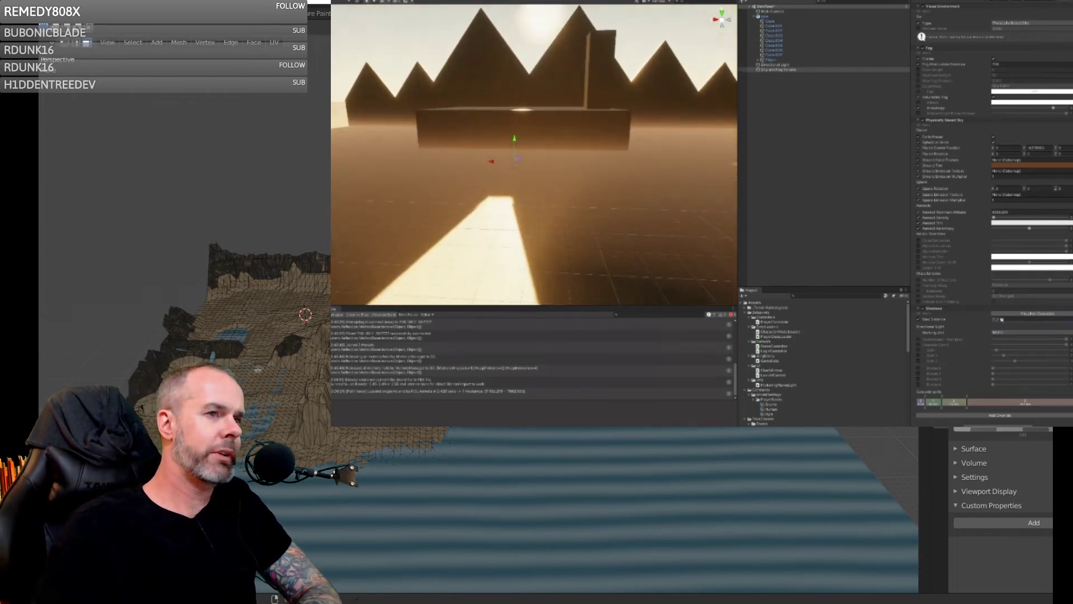
type("1500")
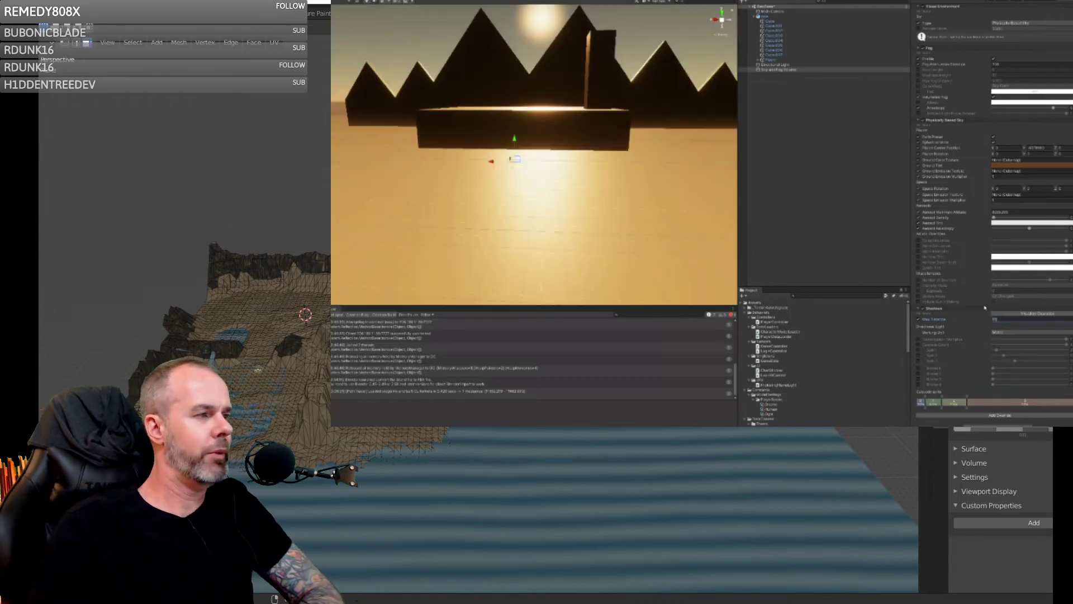
- Try a low Anisotropy for the volumetric fog and settle on a high value, judging the sun glow between the peaks
right_click_drag(613, 225, 820, 220)
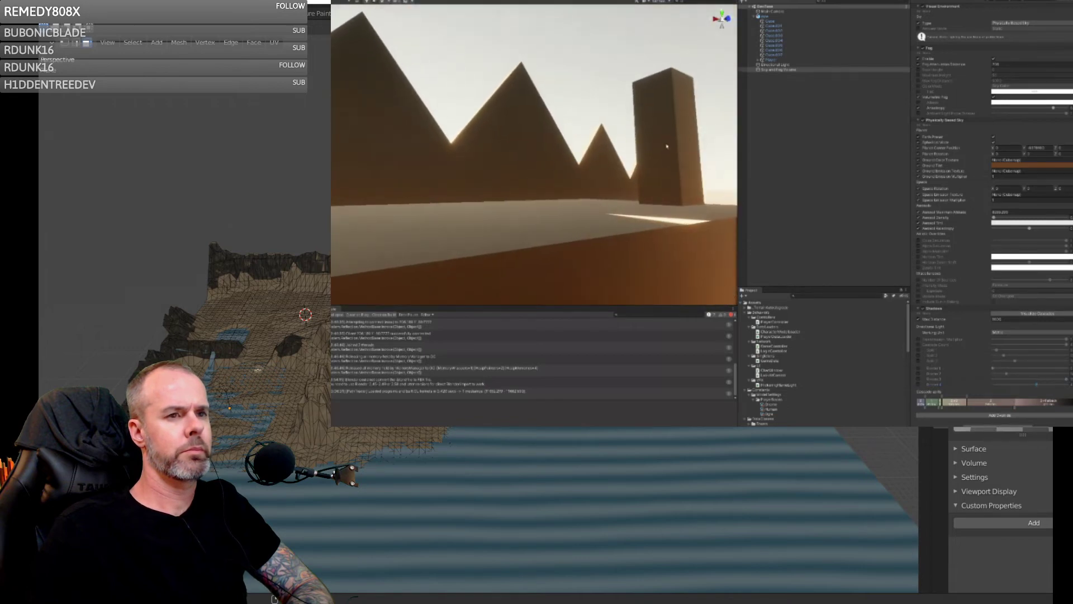
scroll(666, 145, "down", 4)
right_click_drag(635, 137, 721, 157)
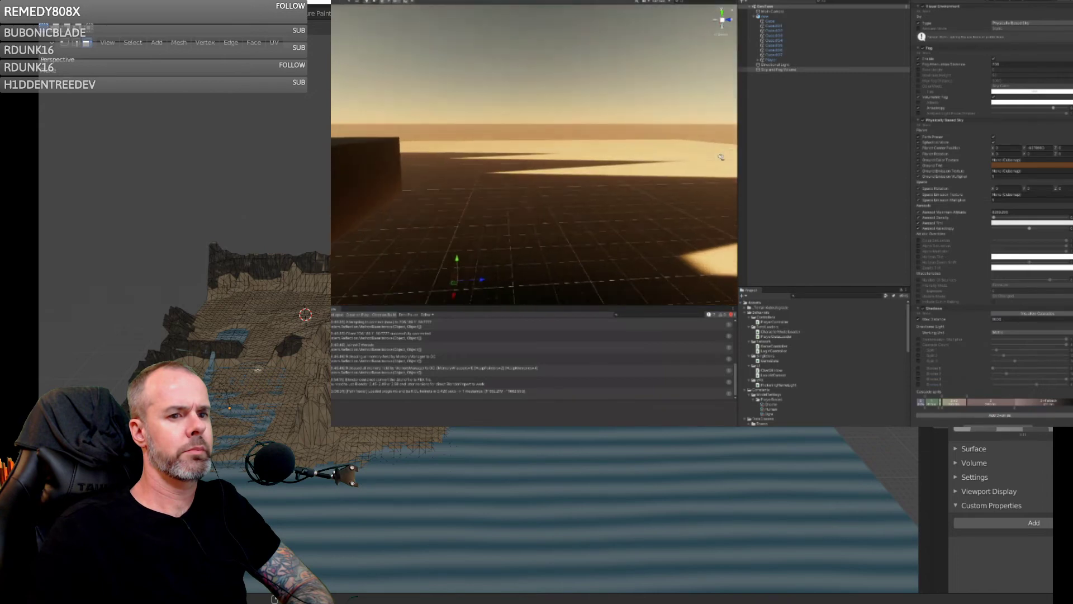
left_click_drag(721, 157, 554, 142, "alt")
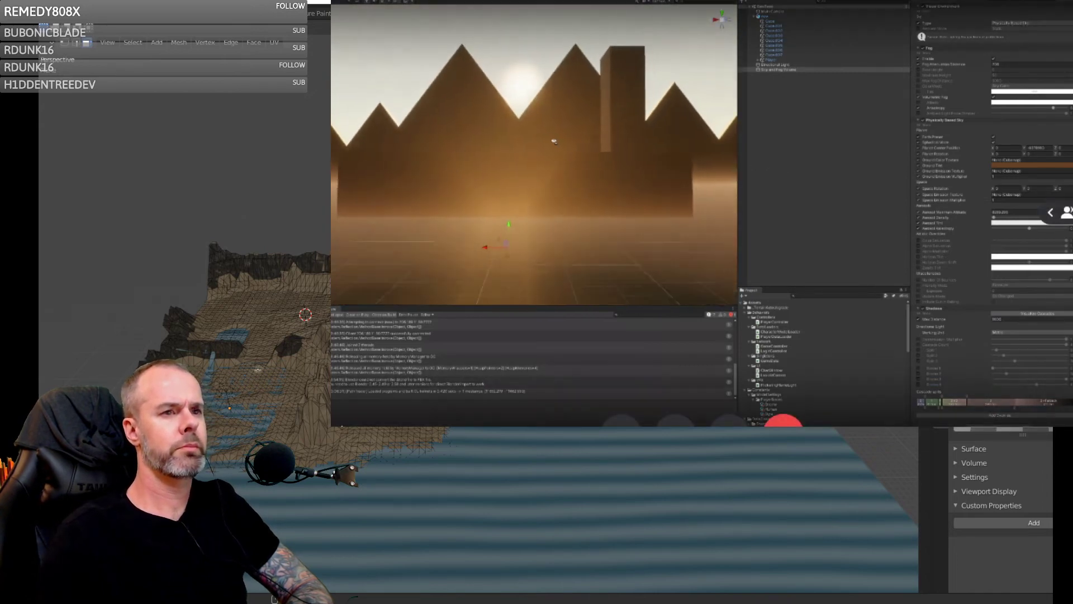
right_click_drag(554, 142, 553, 144)
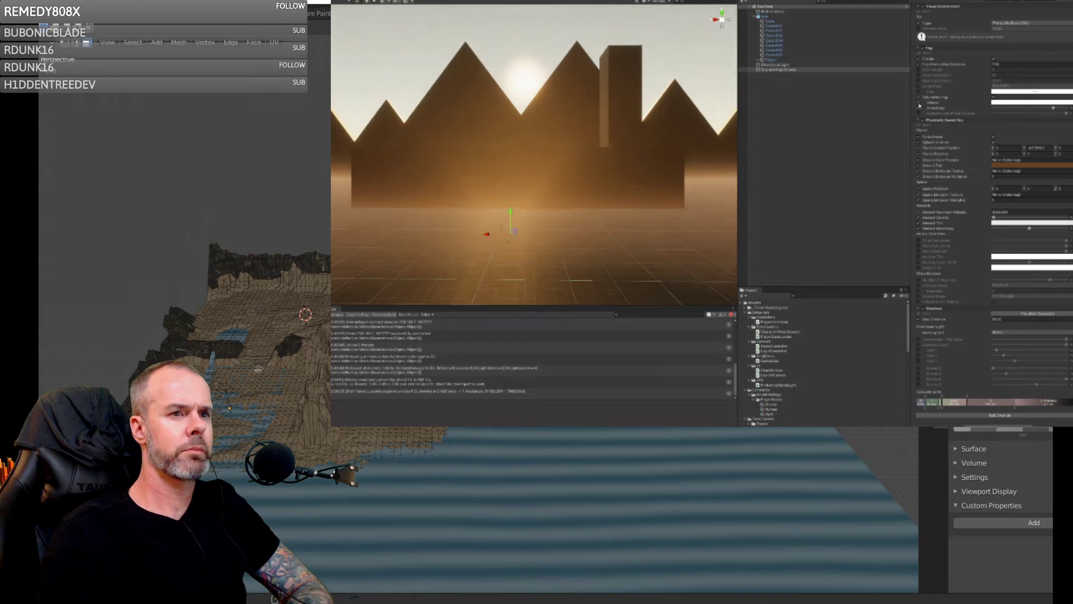
mouse_move(1052, 109)
left_mouse_down()
mouse_move(1066, 110)
mouse_move(998, 110)
left_mouse_up()
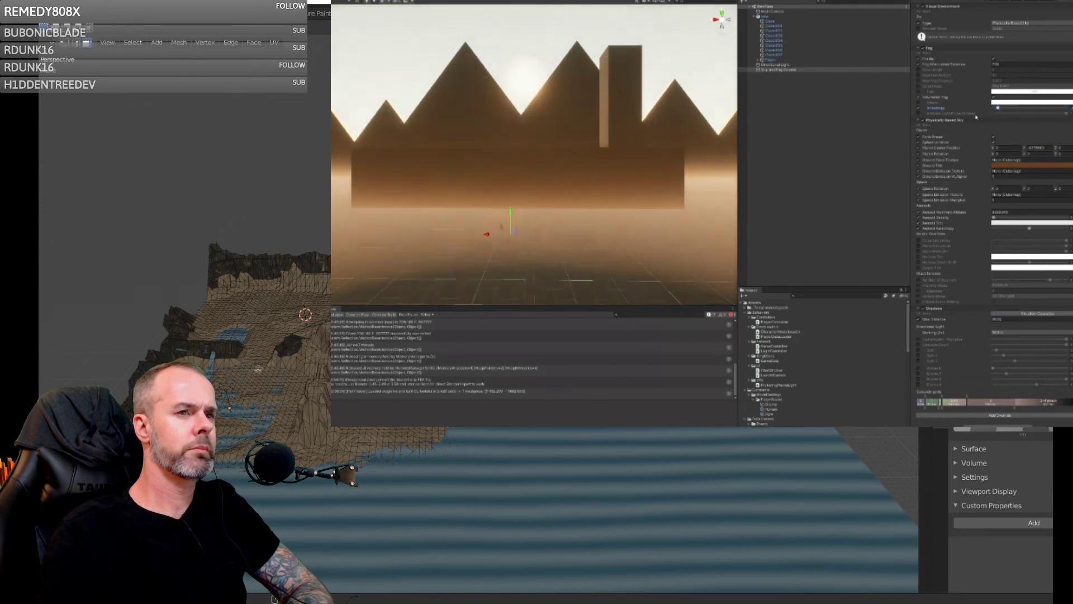
mouse_move(584, 159)
right_mouse_down()
mouse_move(663, 160)
mouse_move(536, 159)
mouse_move(580, 150)
right_mouse_up()
key("w")
left_click_drag(998, 109, 1057, 114)
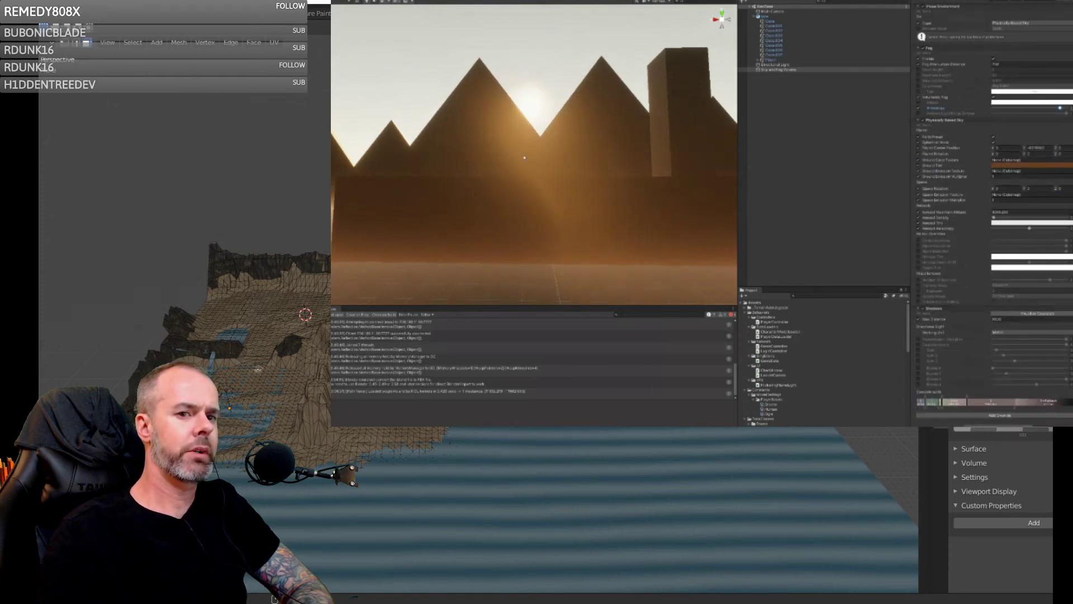
- Select the Directional Light and slightly reduce its Y rotation to shift the sunlight falling between the peaks
right_click_drag(524, 157, 586, 218)
right_click_drag(698, 199, 724, 166)
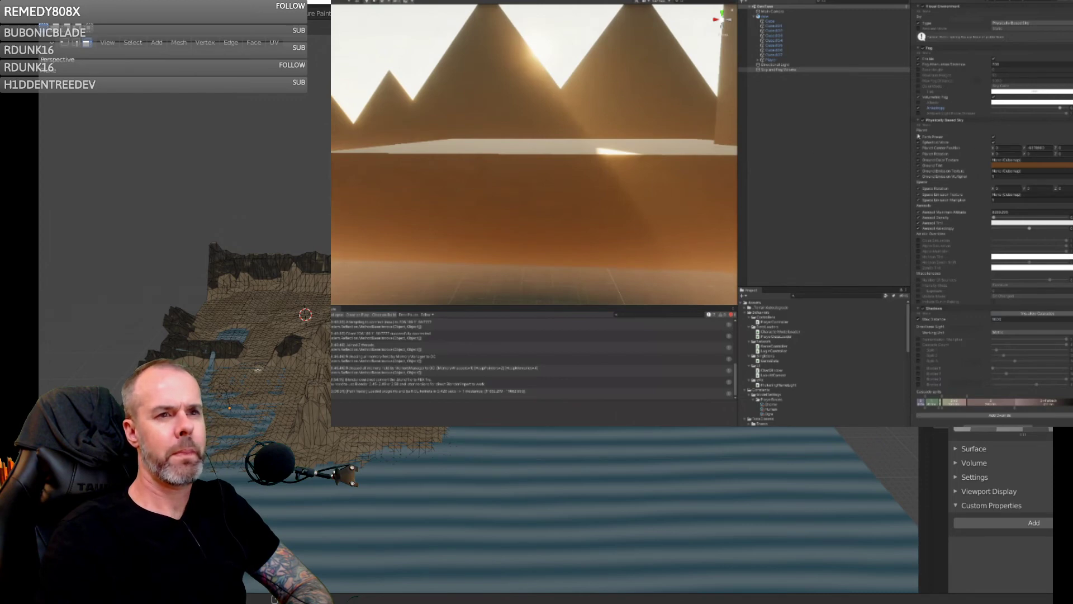
scroll(918, 136, "up", 4)
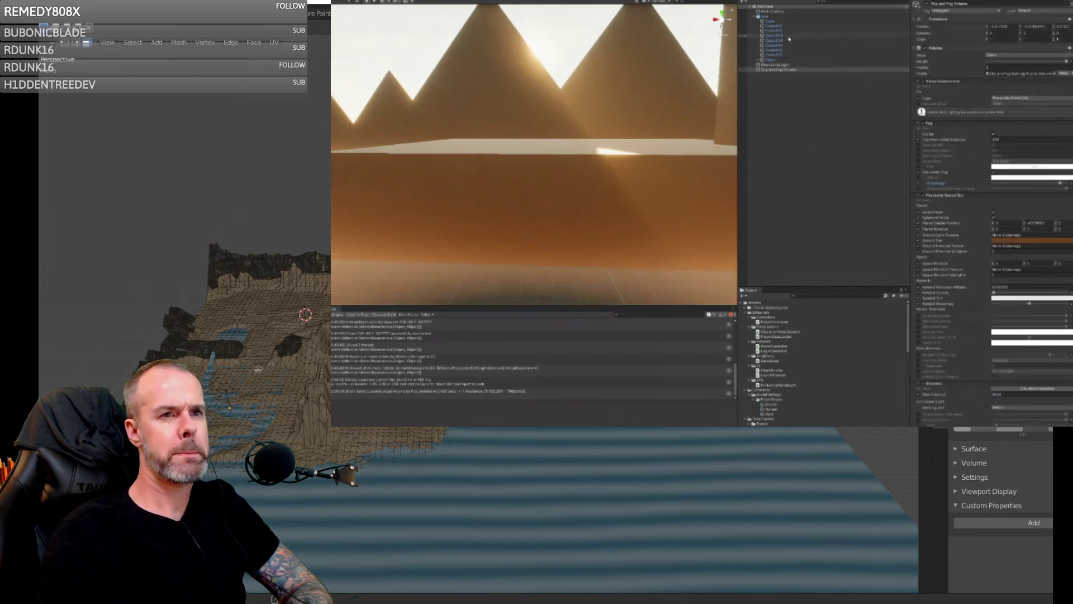
double_click(777, 65)
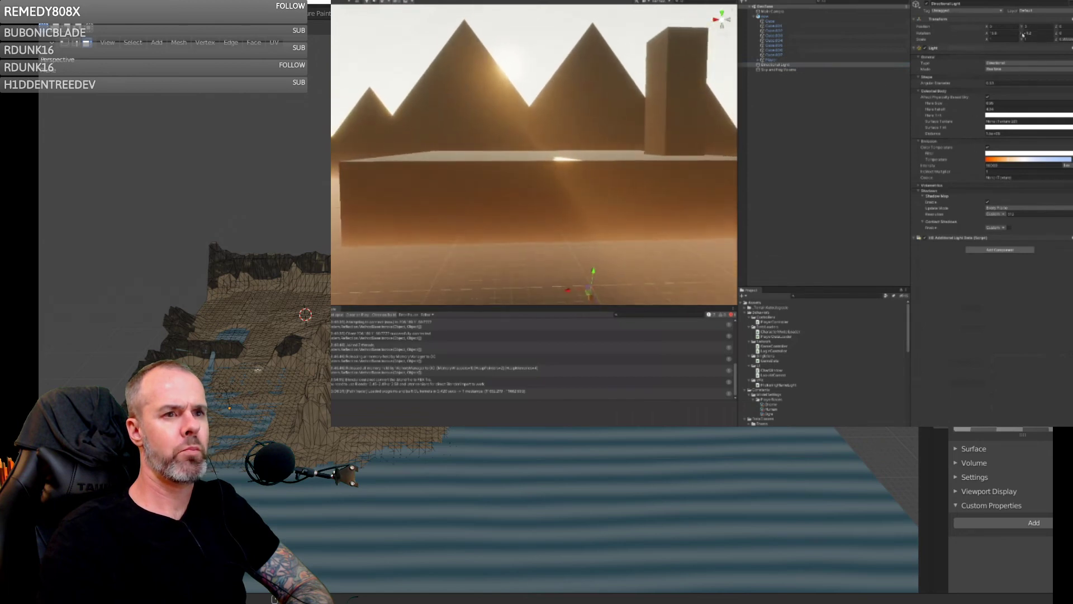
mouse_move(1026, 34)
left_mouse_down()
mouse_move(1036, 34)
mouse_move(1009, 34)
mouse_move(1023, 32)
left_mouse_up()
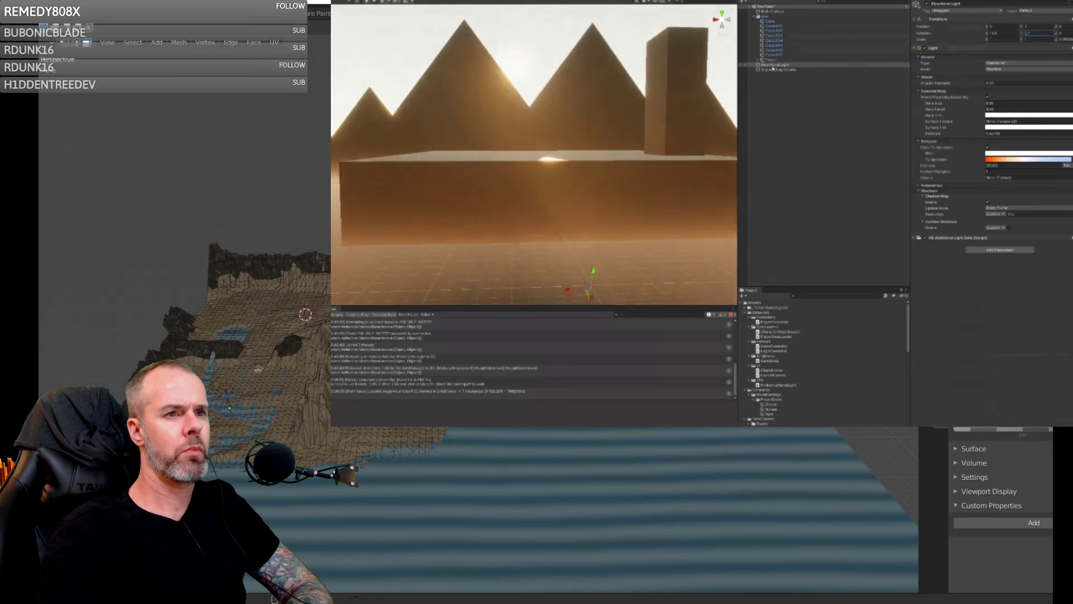
- Sweep the Directional Light's X rotation through darkness and a low sun, settling on a high sun that gives bright daylight over the peaks
left_click_drag(773, 68, 755, 64)
left_click_drag(987, 34, 708, 68)
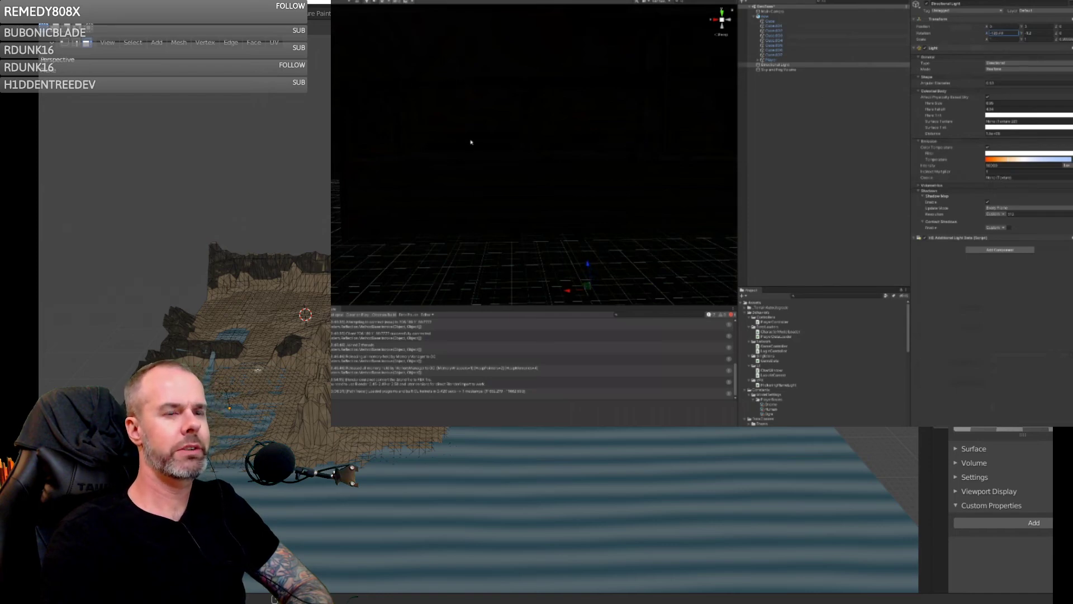
mouse_move(942, 144)
left_mouse_down()
mouse_move(407, 147)
mouse_move(976, 149)
mouse_move(743, 110)
mouse_move(669, 109)
left_mouse_up()
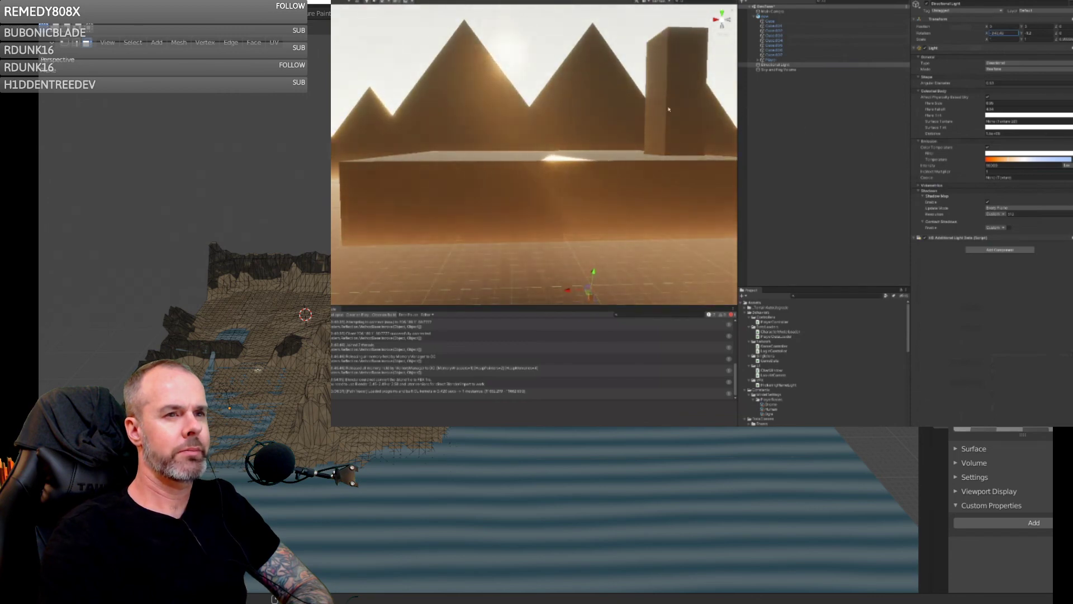
right_click_drag(579, 117, 442, 64)
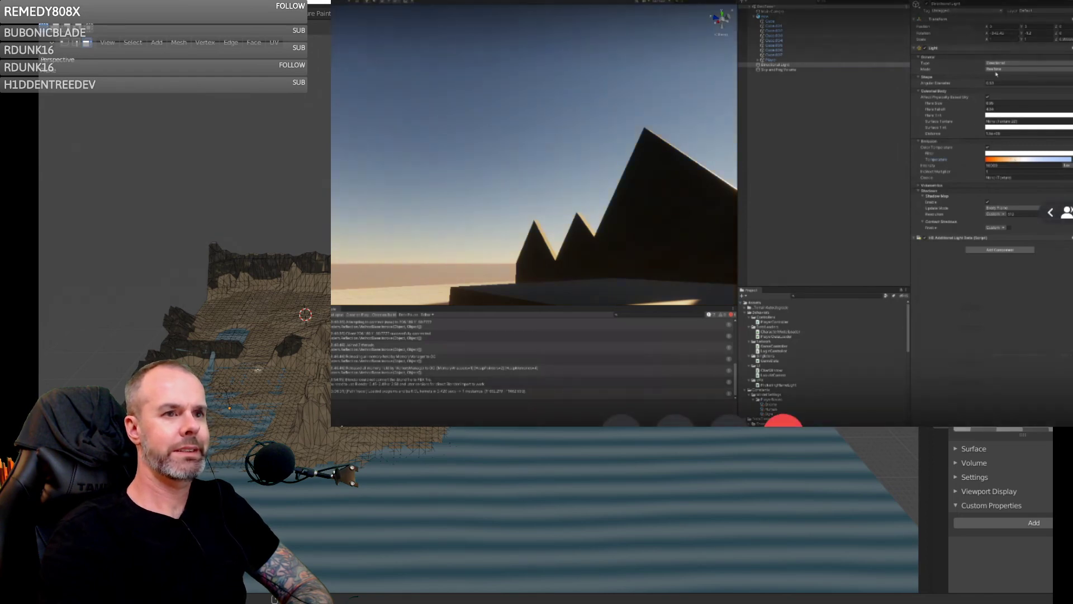
right_click_drag(716, 112, 802, 119)
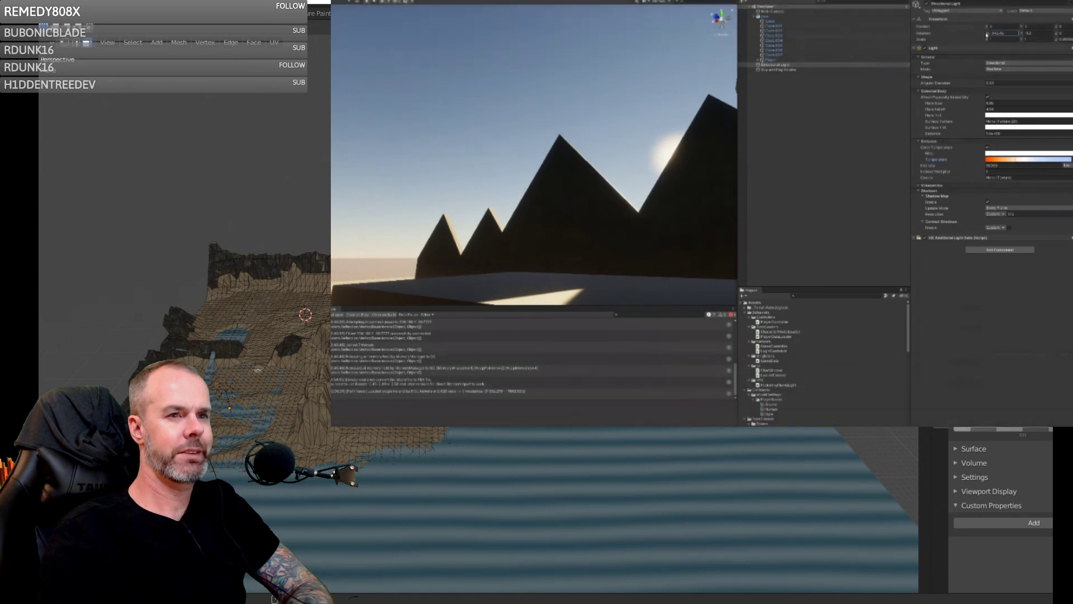
left_click_drag(986, 34, 332, 31)
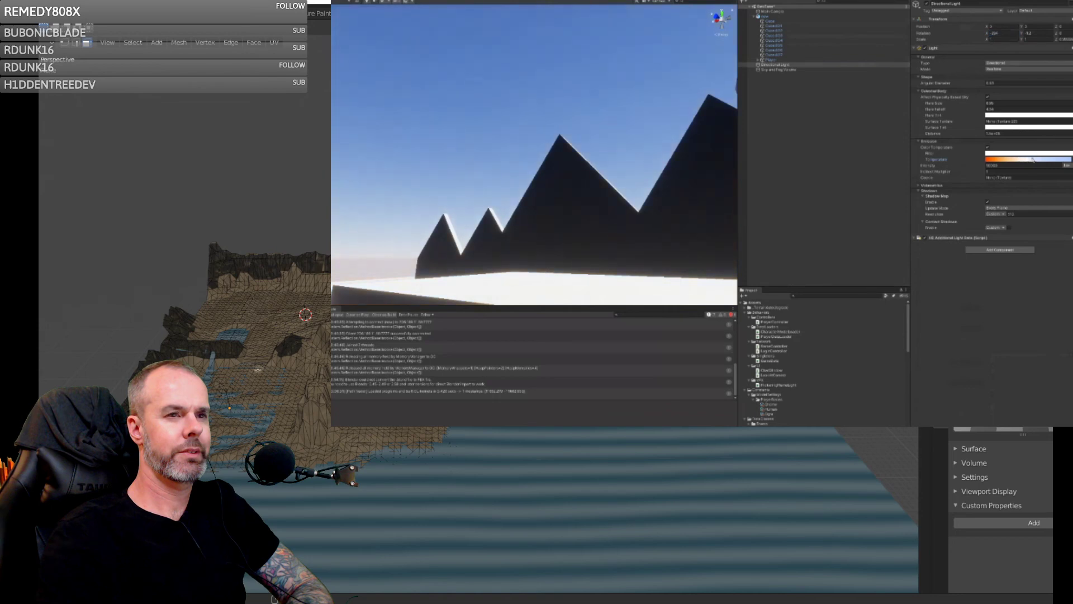
- Examine the daylit platform, its ground shadow, the tower and the peaks from several angles, checking the blockout model in Blender before returning to Unity
right_click_drag(447, 153, 621, 207)
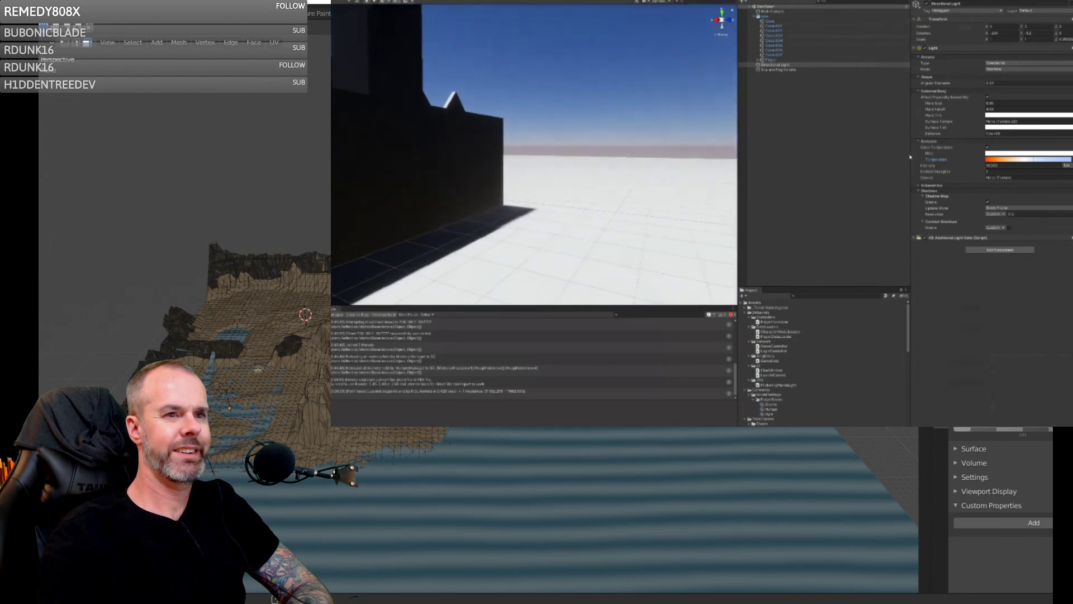
right_click_drag(639, 165, 665, 151)
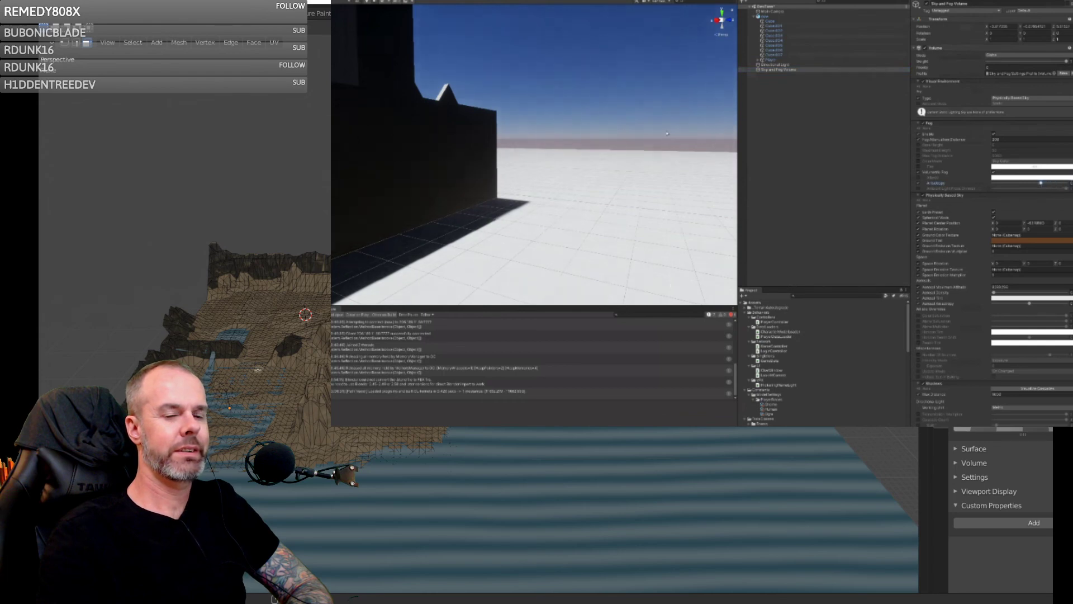
right_click_drag(666, 134, 565, 121)
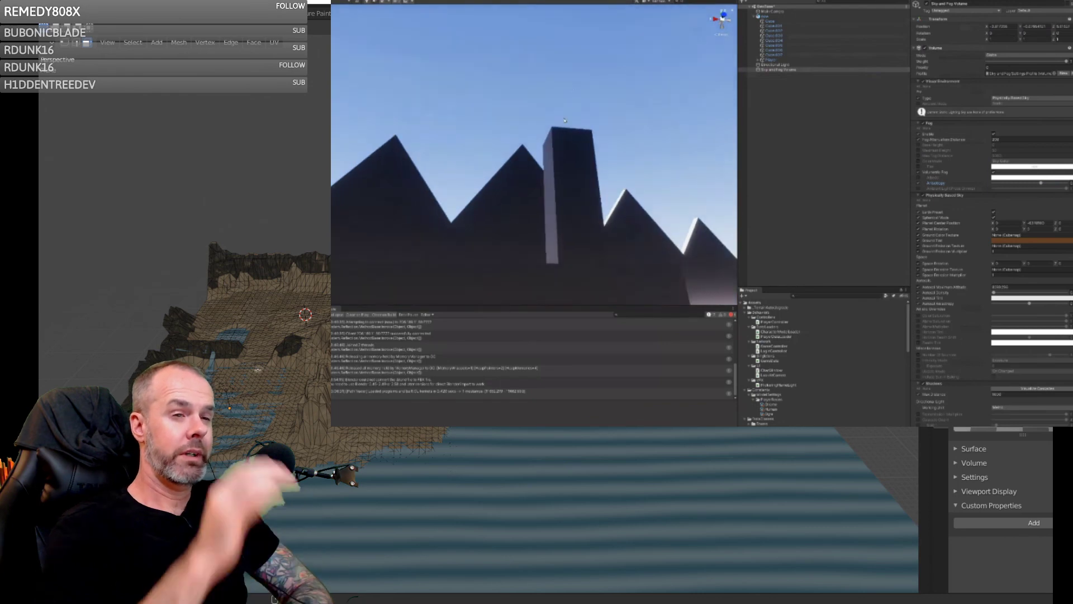
right_click_drag(619, 152, 591, 180)
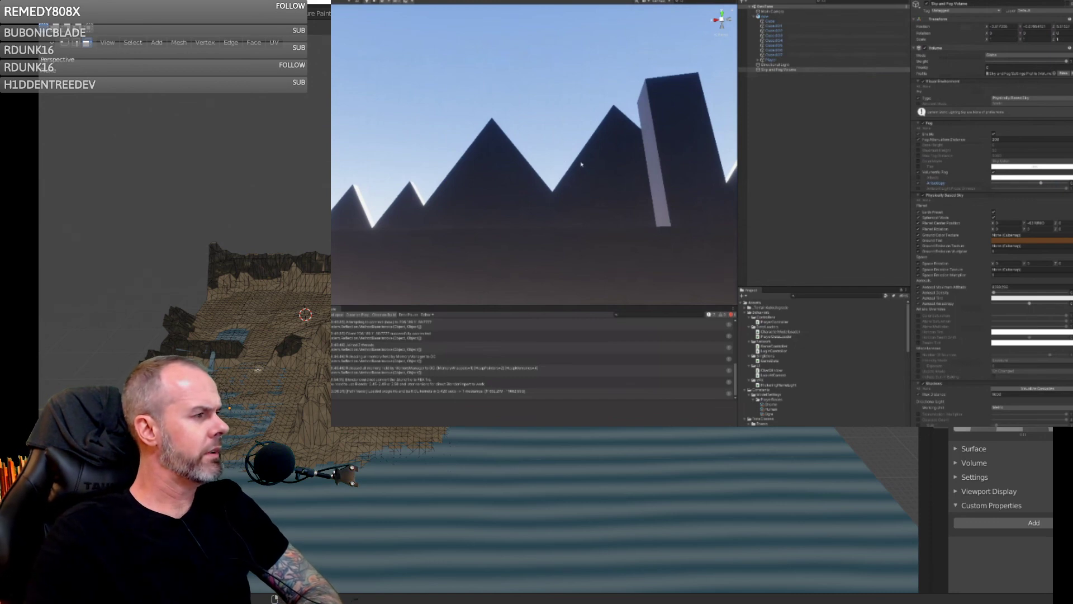
key("alt+Tab")
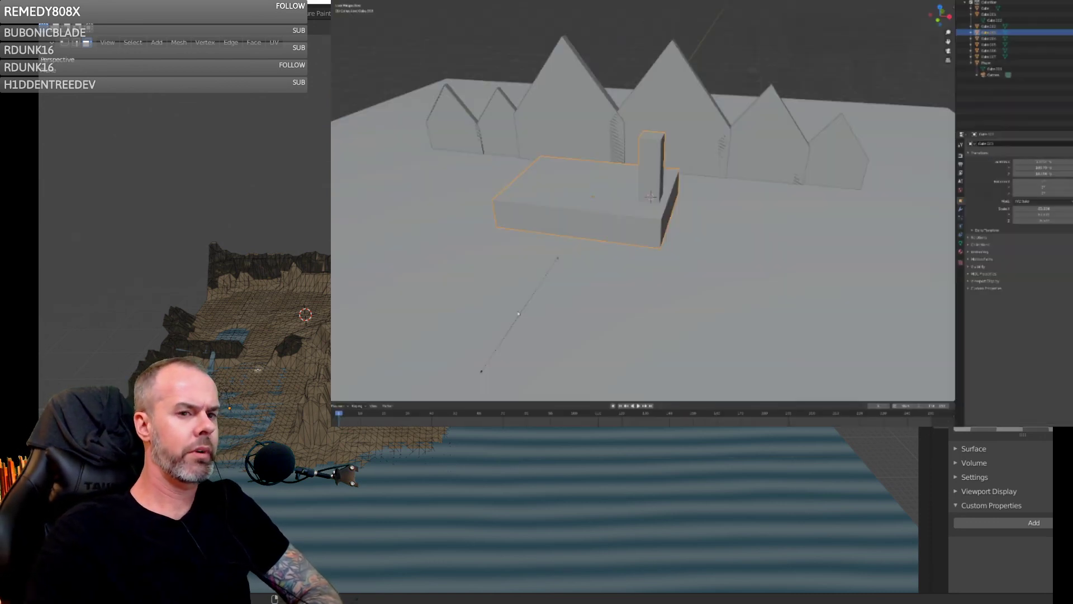
middle_click_drag(679, 193, 749, 110)
key("alt+Tab")
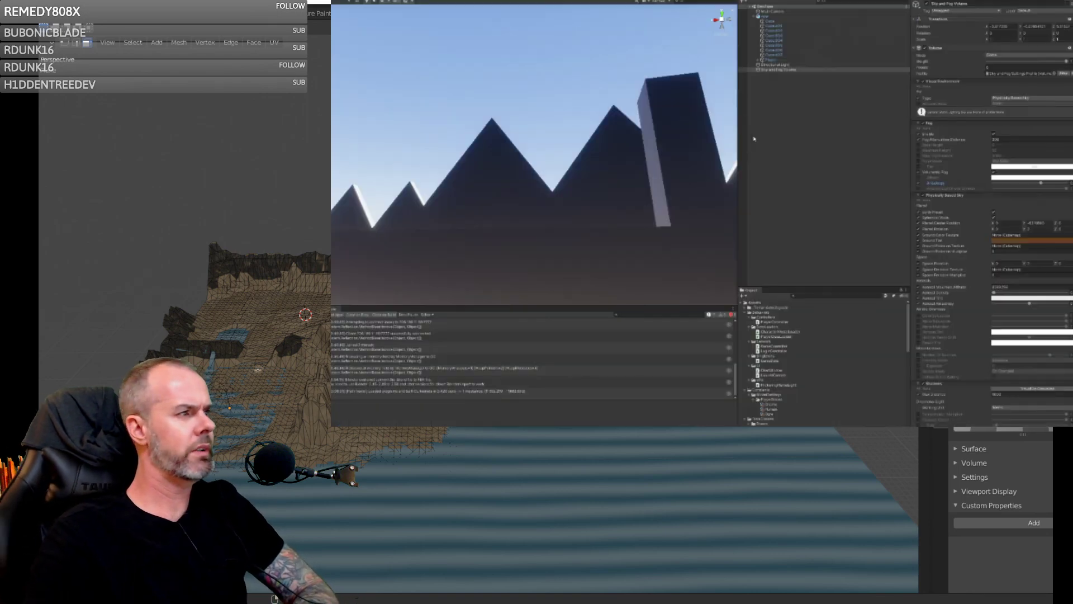
mouse_move(556, 140)
middle_mouse_down()
mouse_move(559, 157)
mouse_move(548, 127)
mouse_move(576, 147)
middle_mouse_up()
scroll(548, 127, "up", 4)
scroll(570, 142, "down", 4)
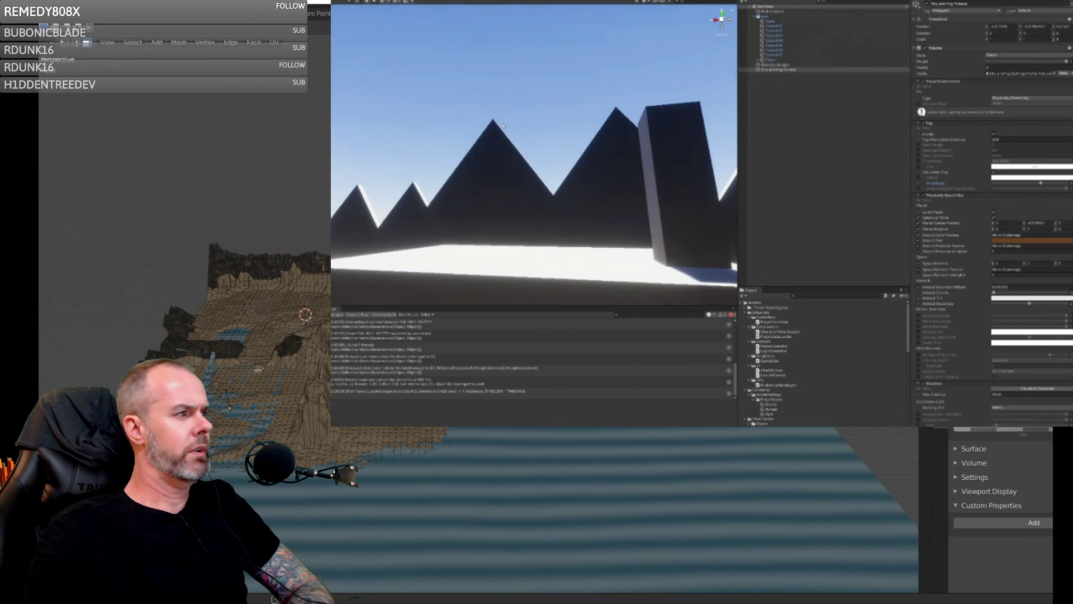